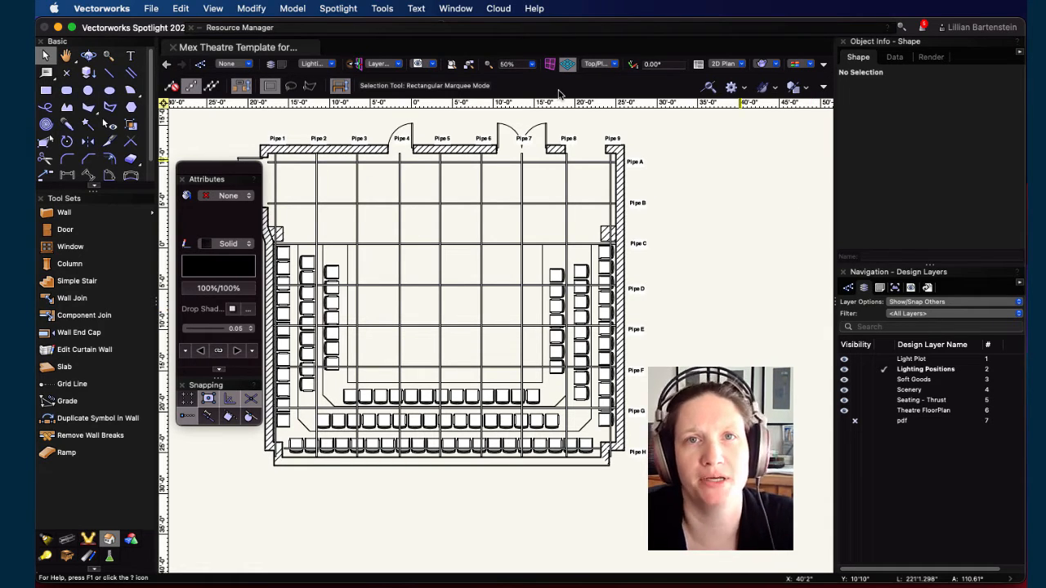
Step: Move the Attributes palette beside the drawing and set the Seating - Thrust layer to grayed visibility
mouse_move(230, 173)
mouse_down()
mouse_move(220, 179)
mouse_move(789, 136)
mouse_up()
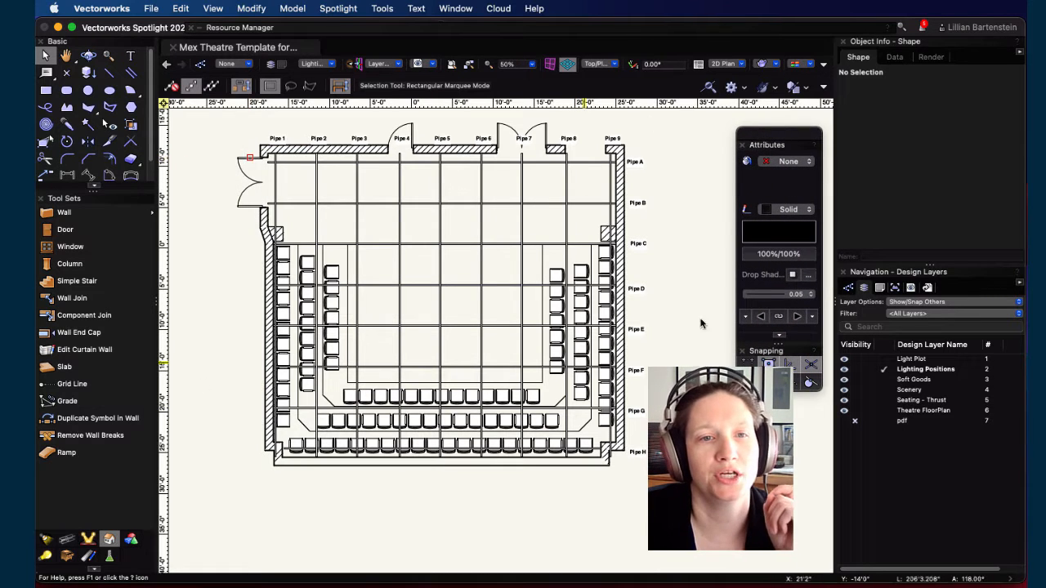
click(908, 360)
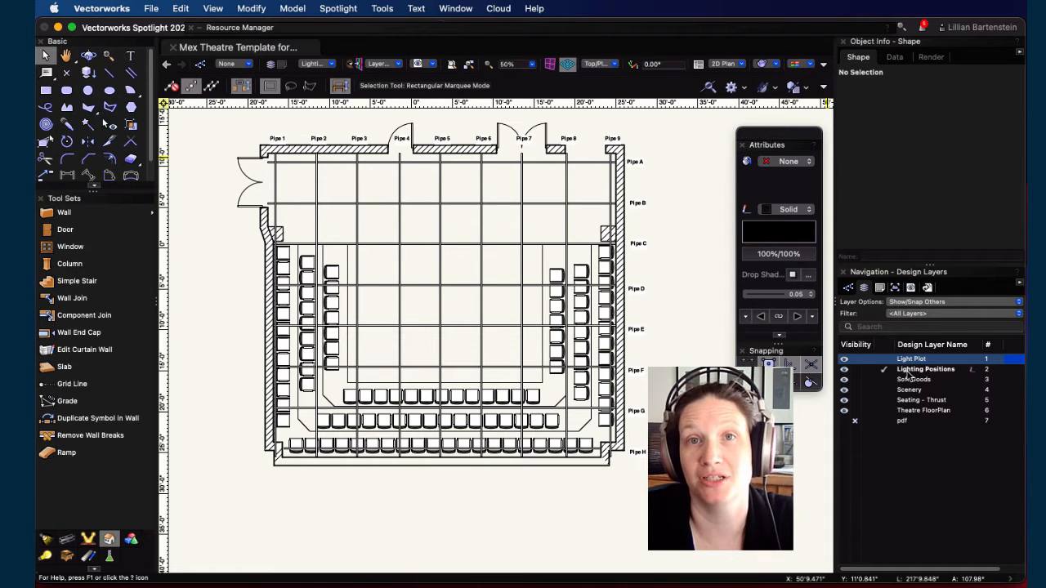
click(870, 401)
click(867, 401)
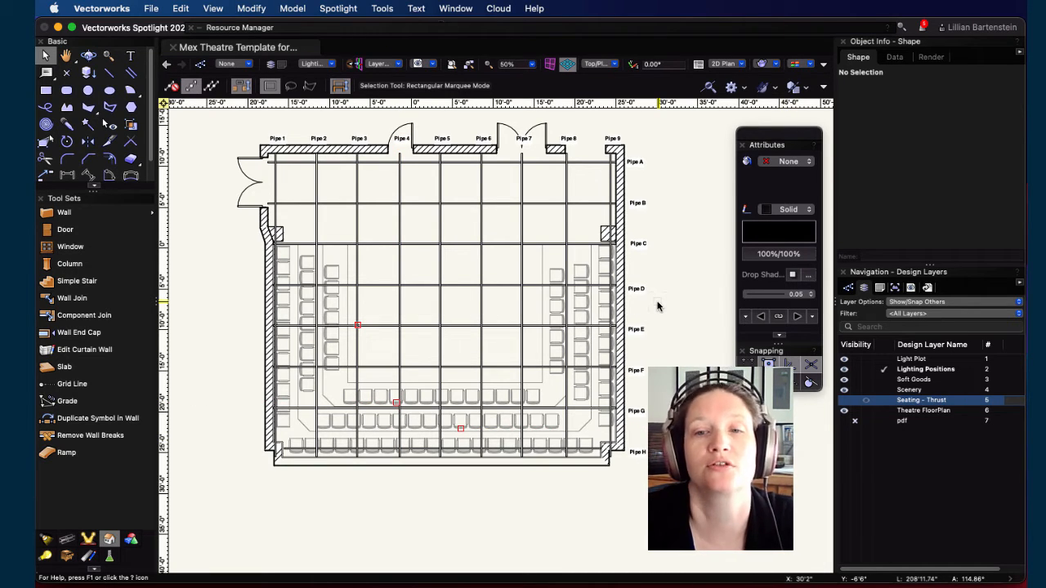
Step: Open the design layer organization and create a new design layer named Focus Points
click(863, 287)
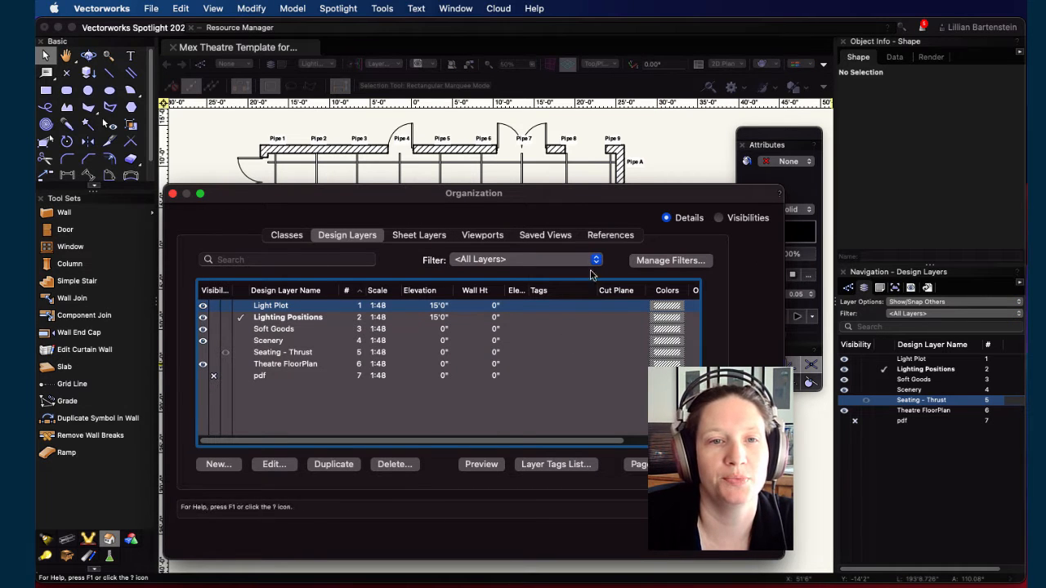
drag(515, 198, 516, 111)
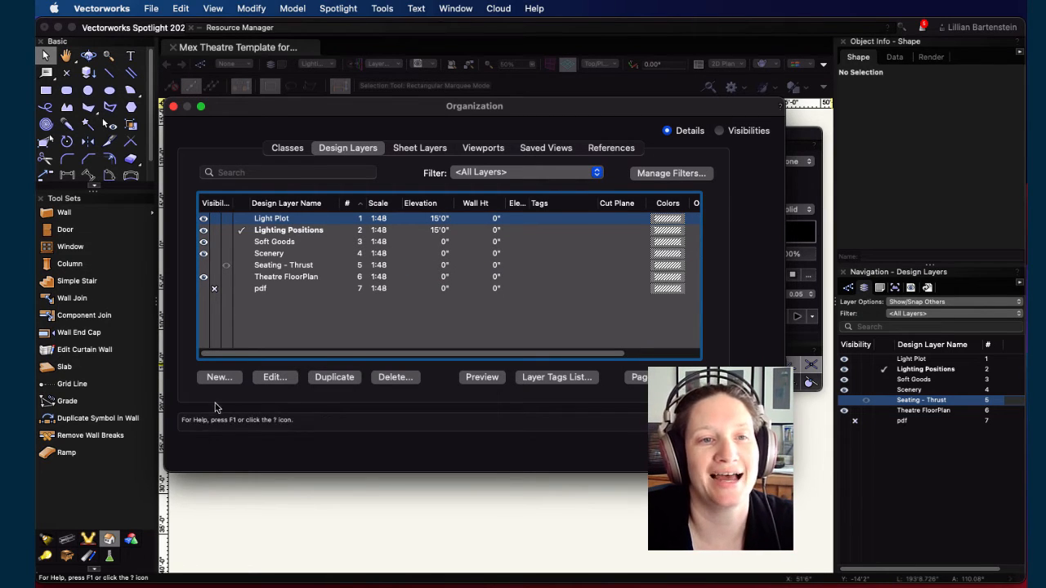
click(218, 377)
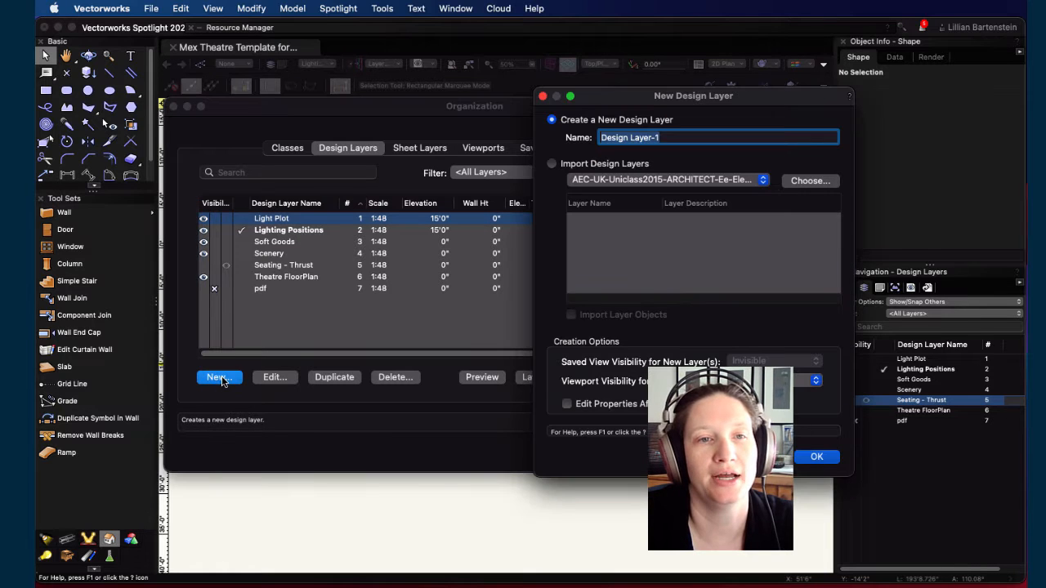
text(Focus)
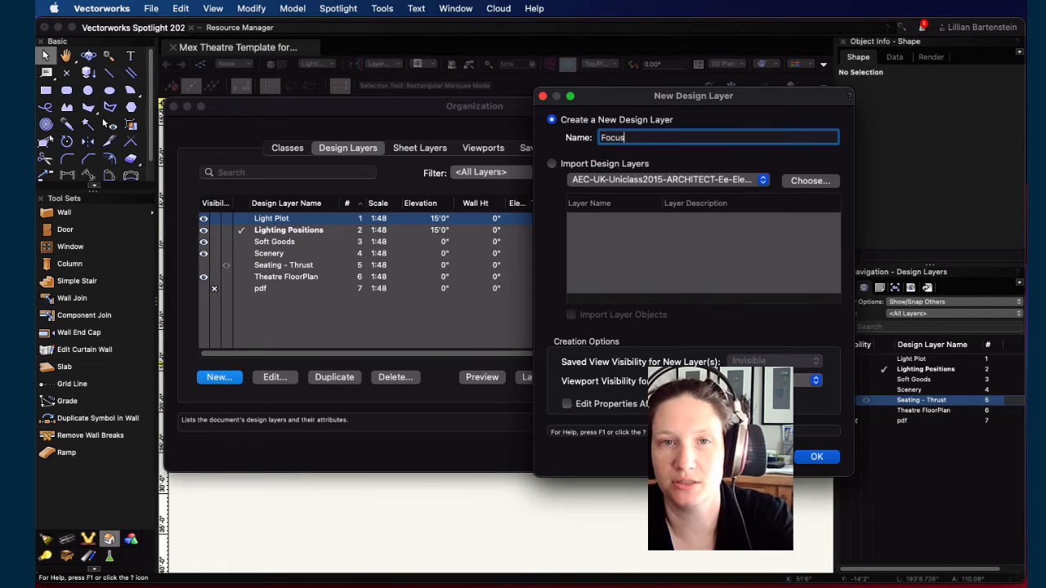
text( Points)
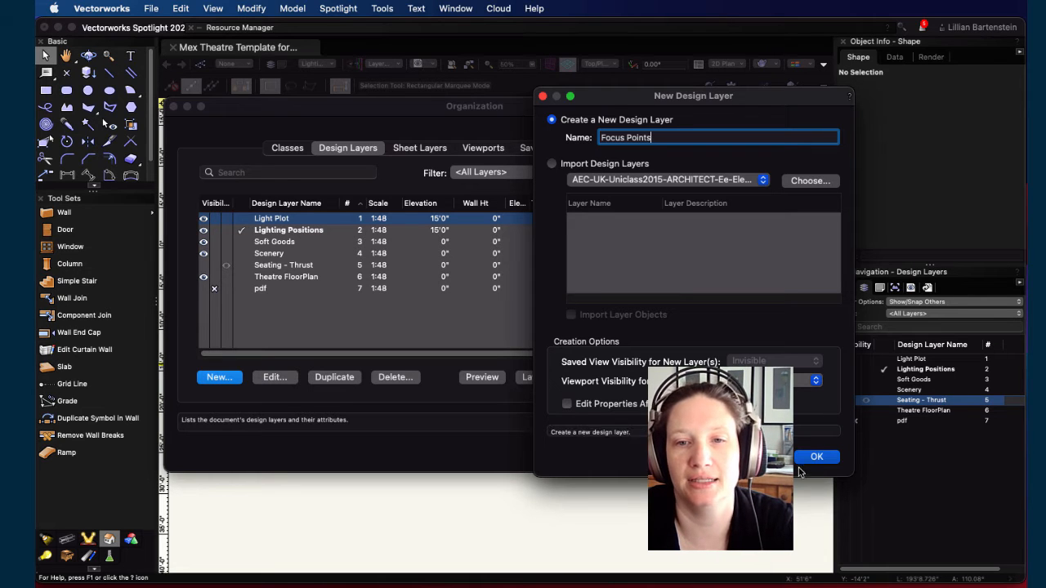
key(Return)
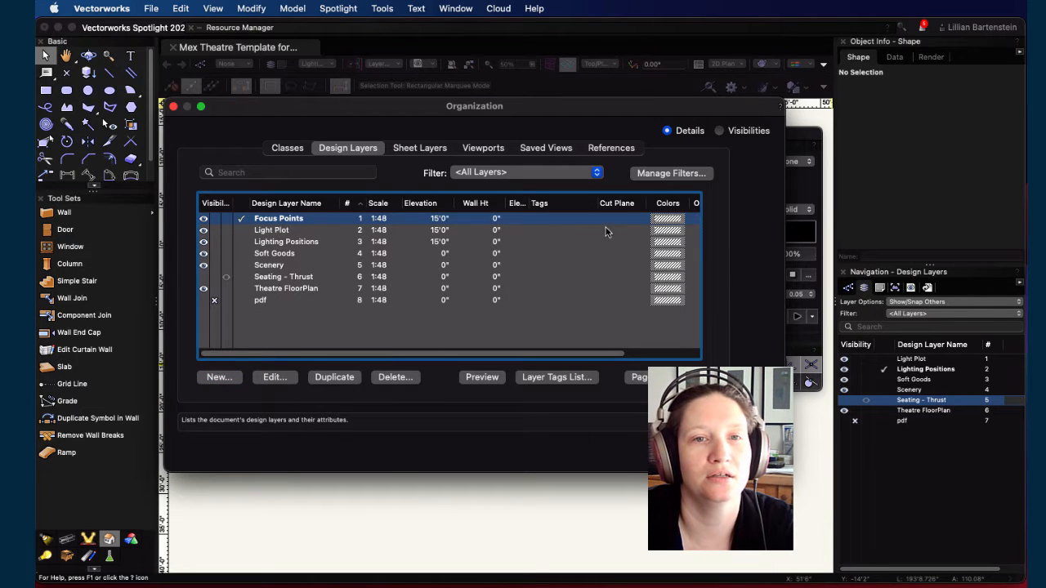
Step: Set the Focus Points layer's elevation to 5'0"
click(439, 219)
text(5)
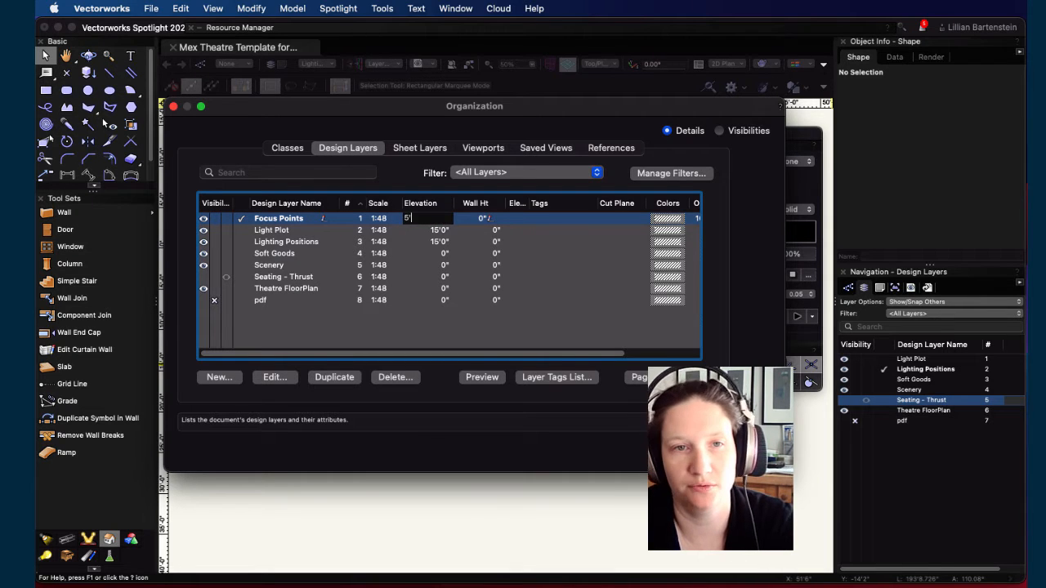
key(Return)
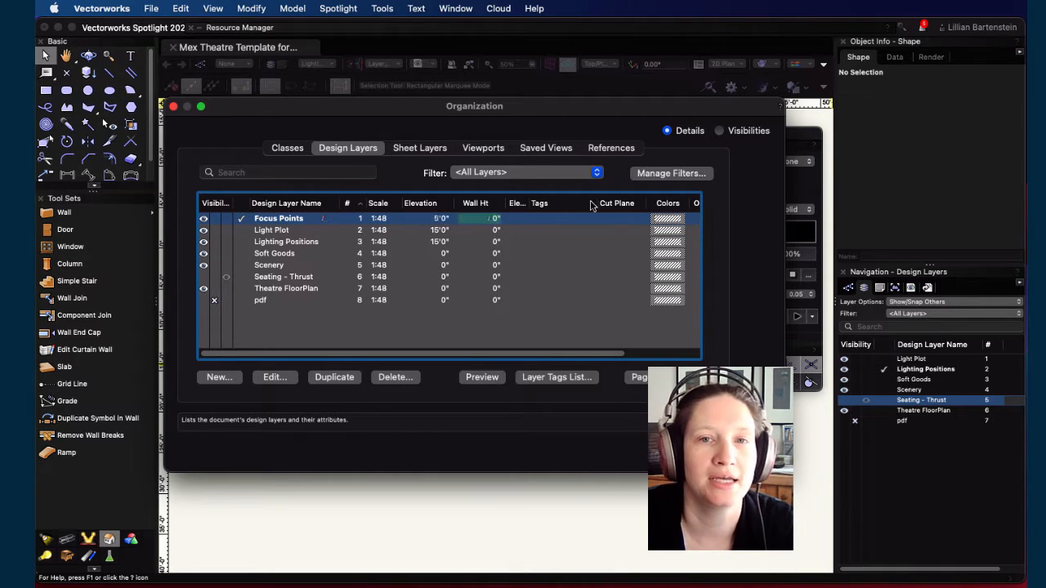
Step: Move the Focus Points layer to third in the stacking order, below Lighting Positions, and close the dialog
drag(591, 354, 678, 353)
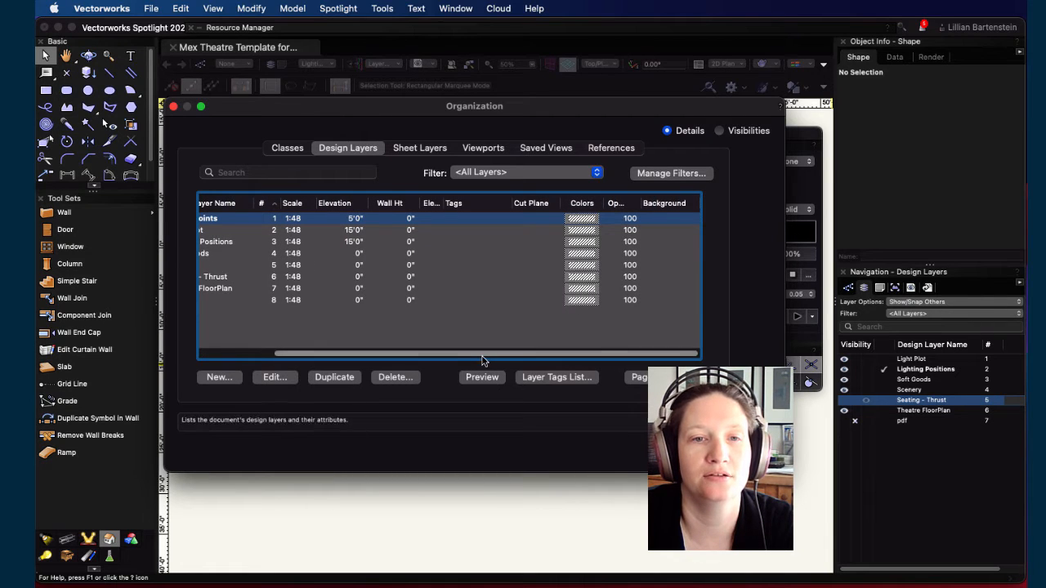
drag(483, 355, 280, 350)
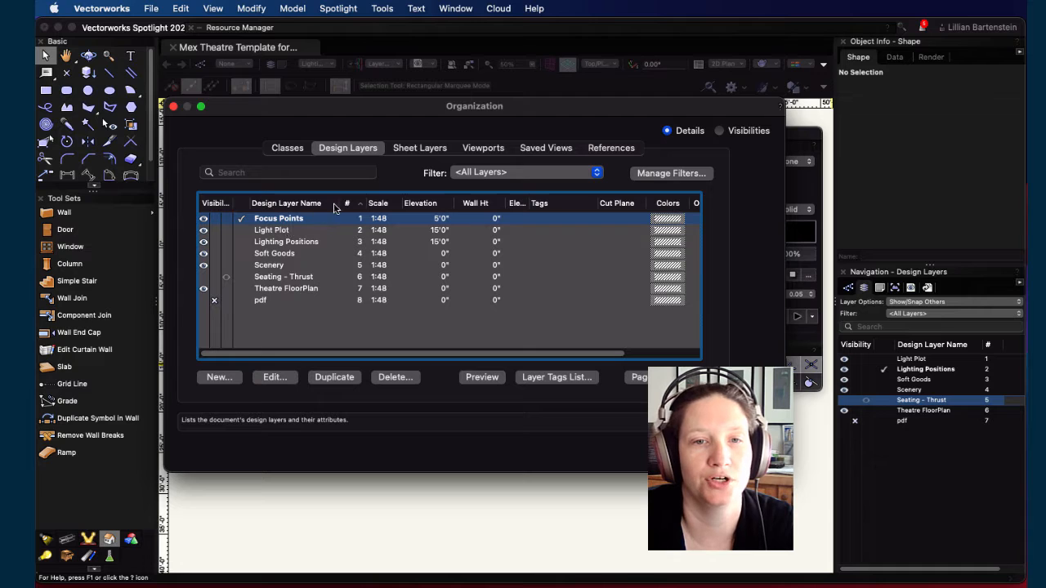
drag(362, 221, 355, 250)
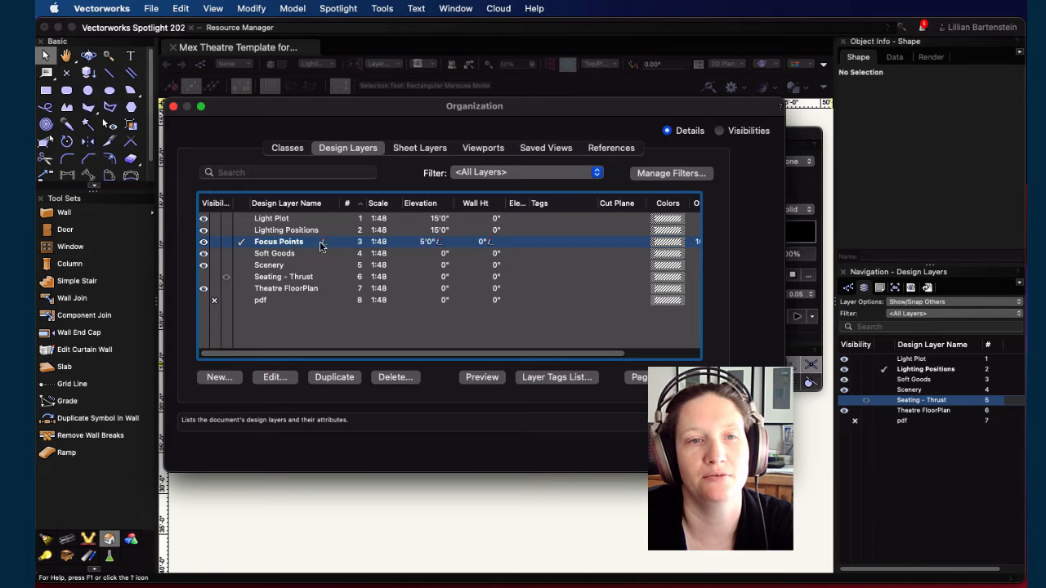
key(Return)
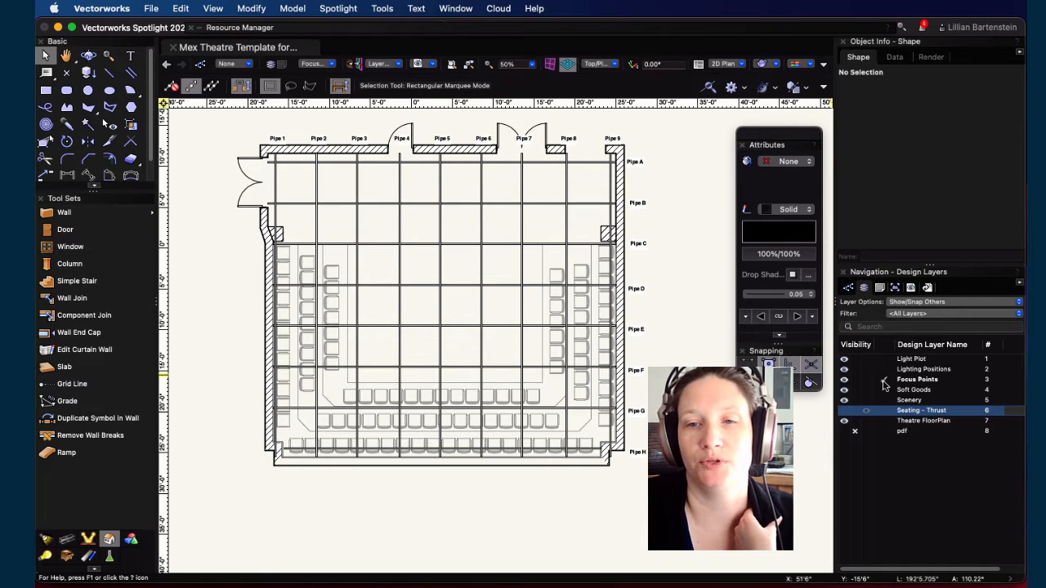
Step: Activate the Focus Points layer and set the Focus Point tool's shape to Focus 8ft Circle
click(883, 381)
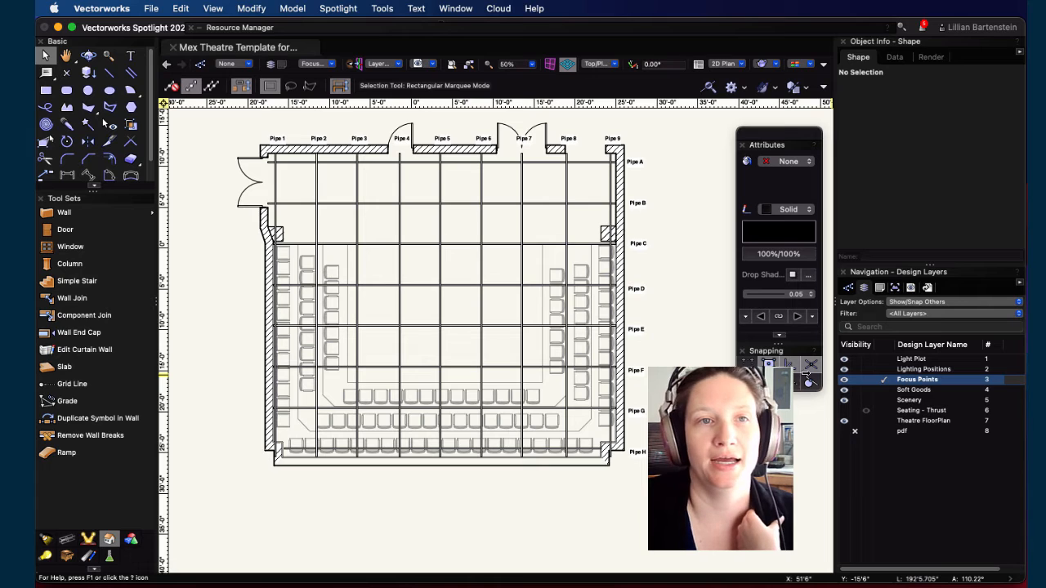
click(46, 541)
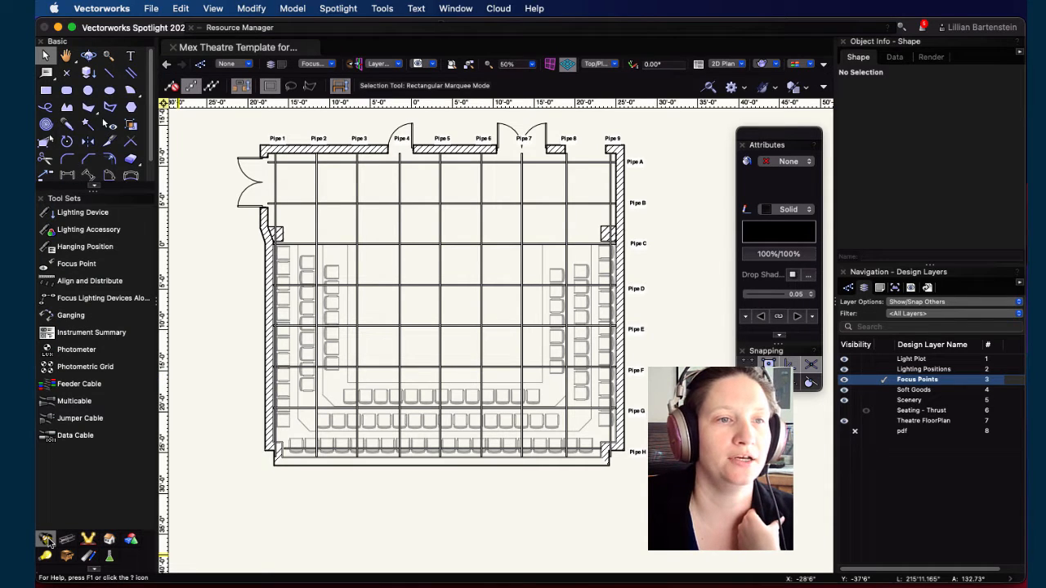
click(67, 268)
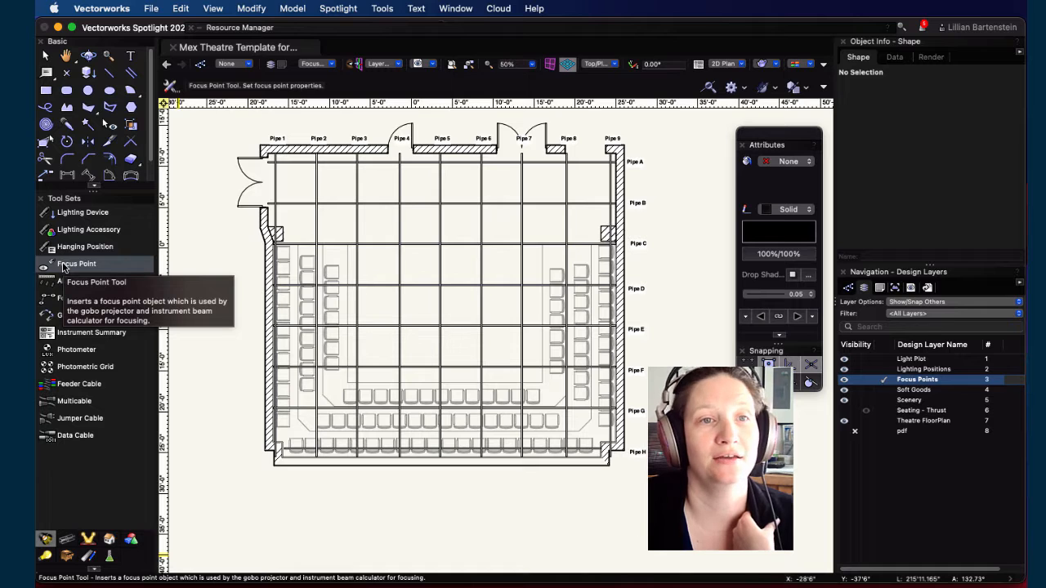
click(172, 86)
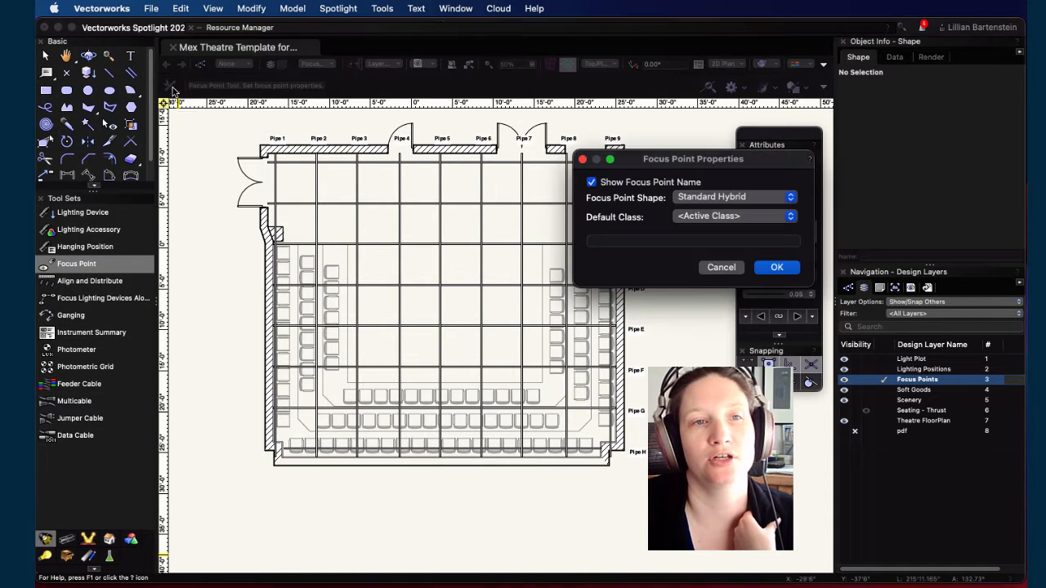
click(791, 199)
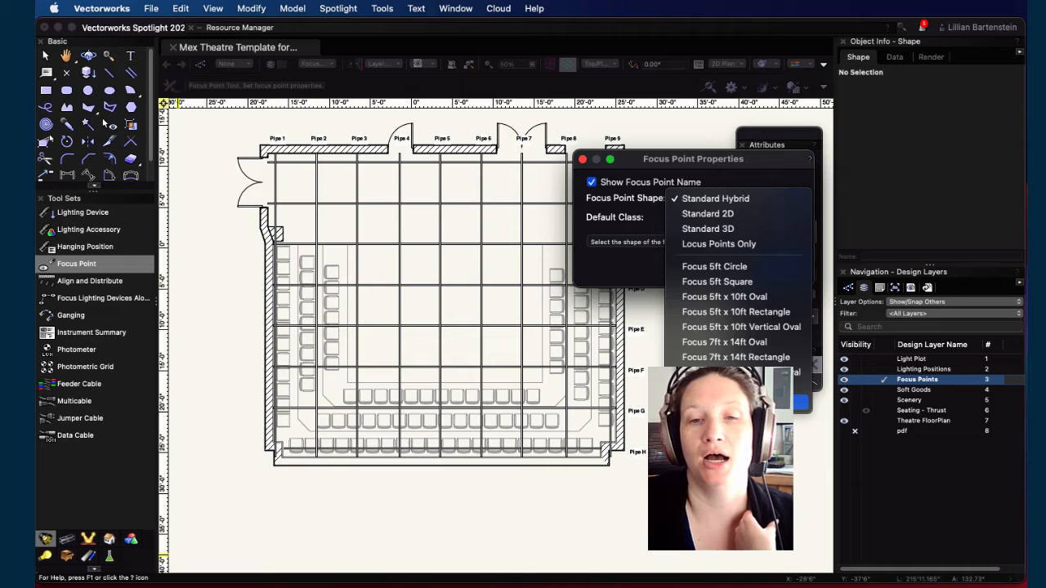
click(716, 387)
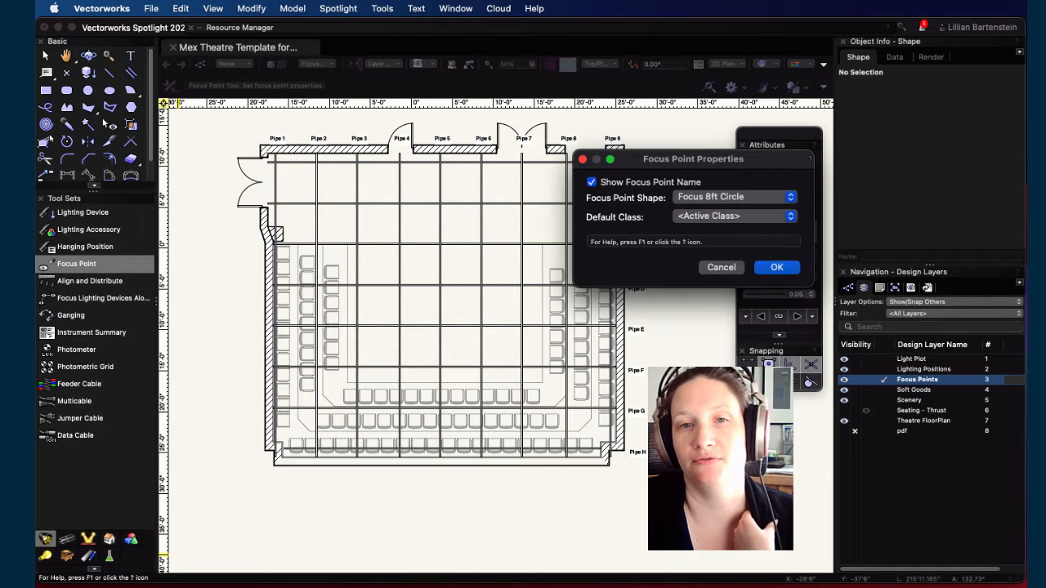
click(753, 217)
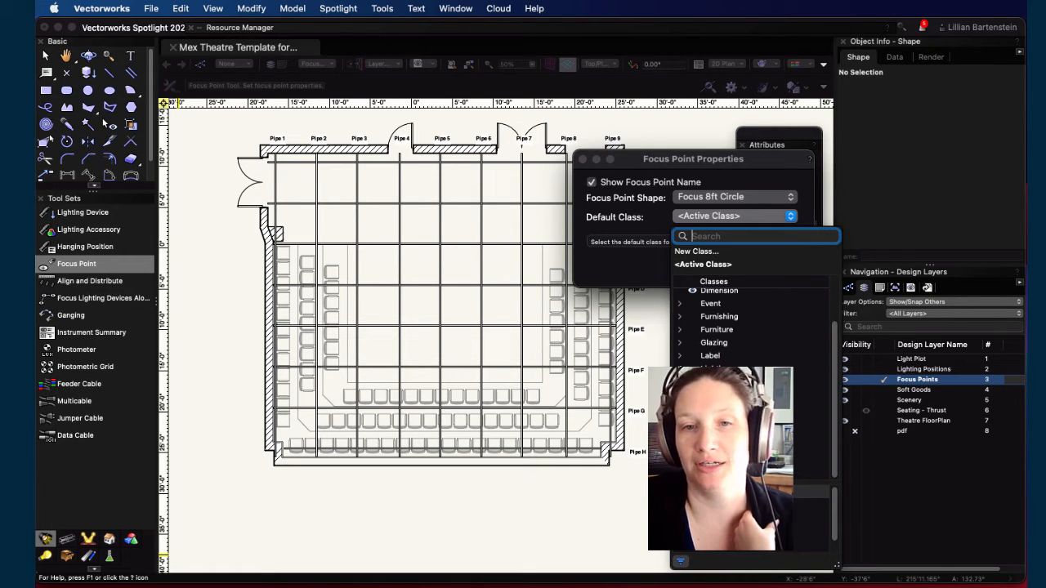
scroll(708, 282, up, 3)
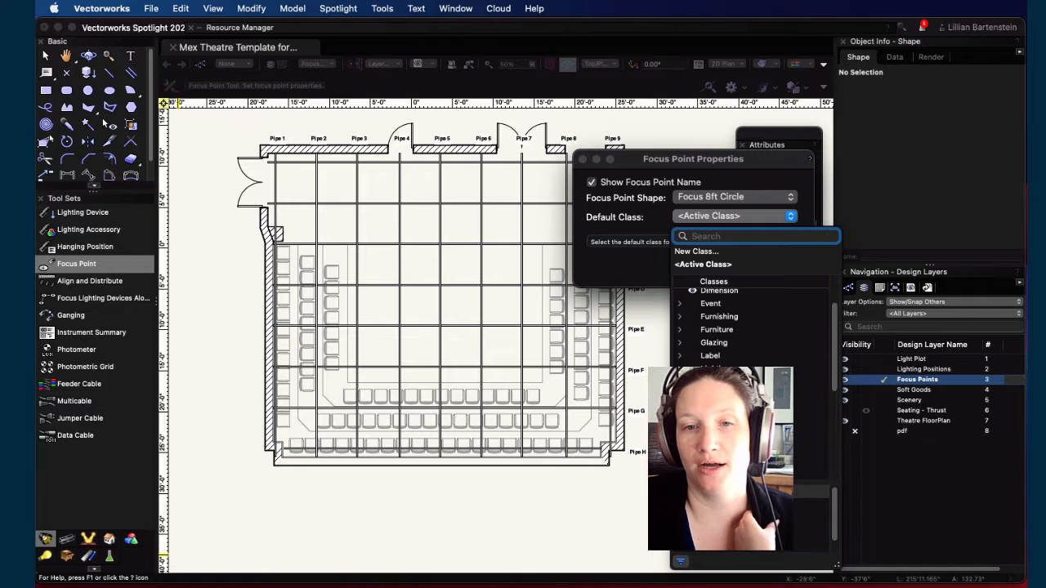
click(626, 269)
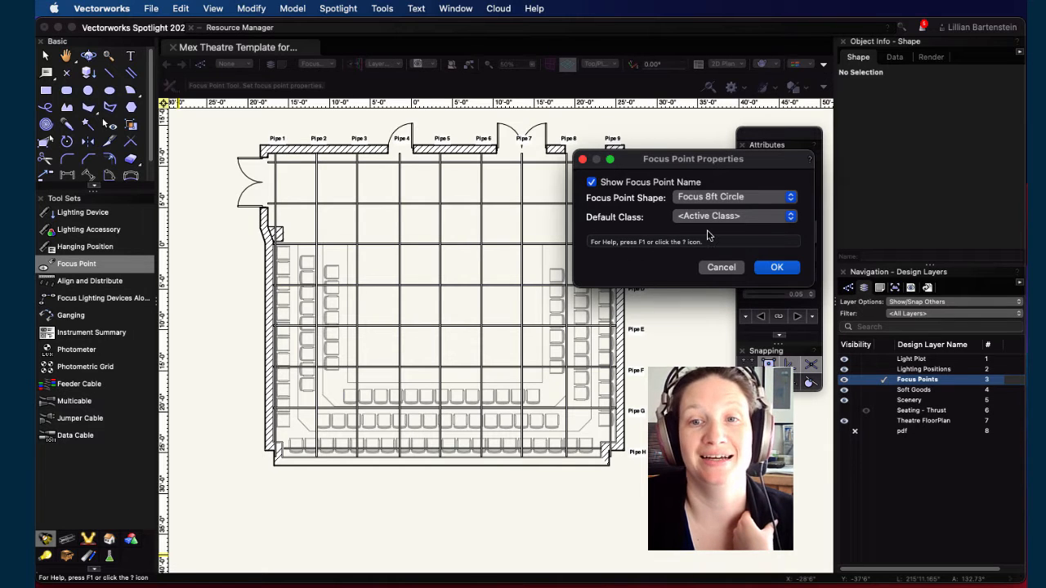
click(773, 267)
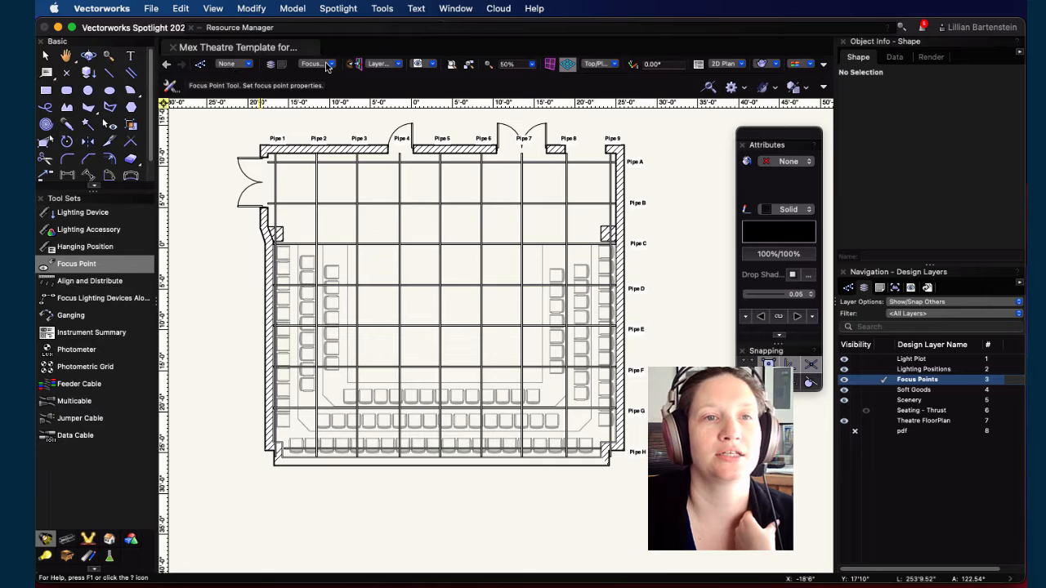
Step: Place focus points B, A and C in a row across the middle of the stage at 0" focus height
click(442, 327)
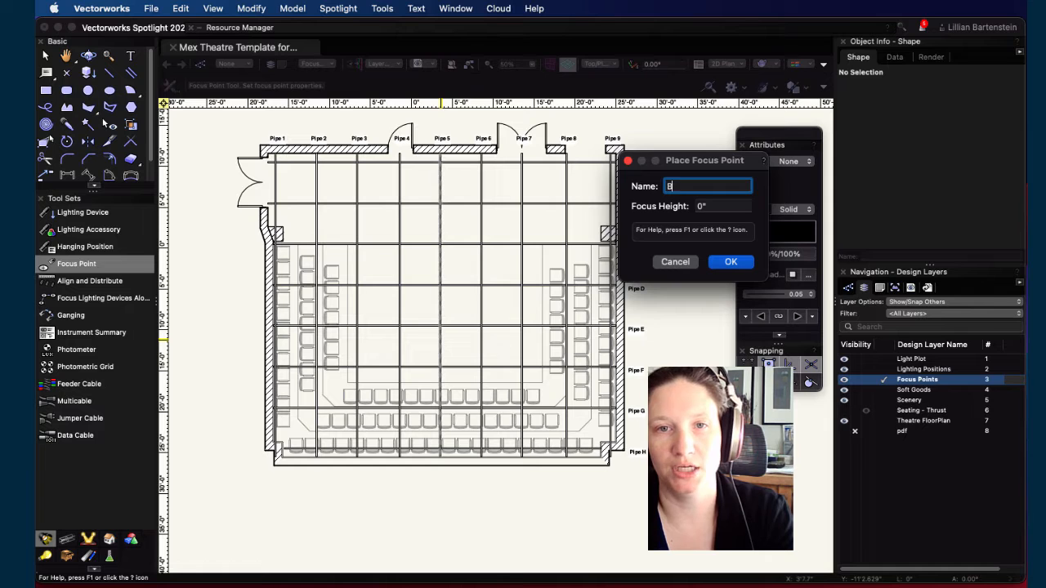
key(Return)
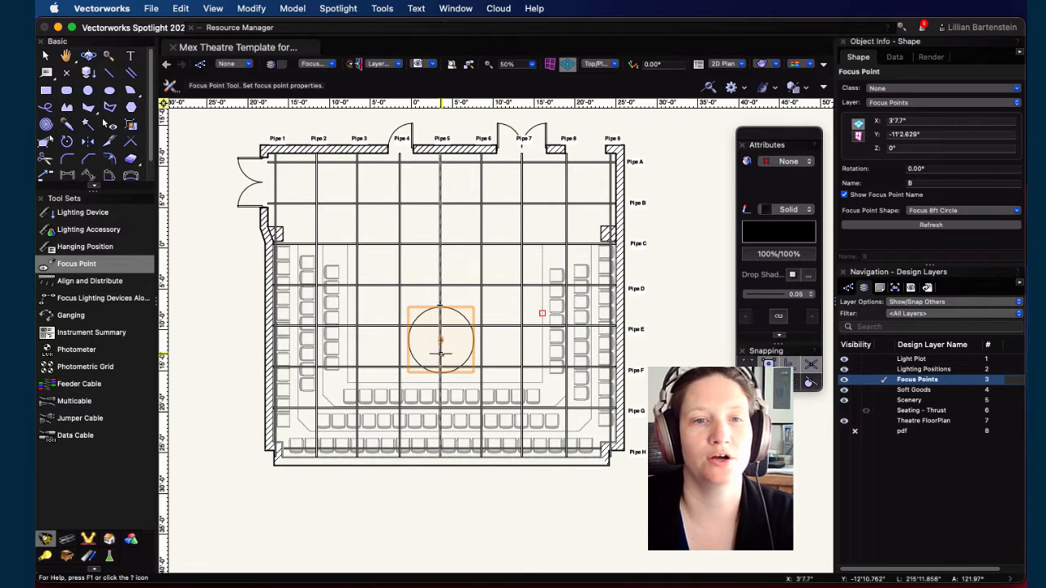
click(382, 342)
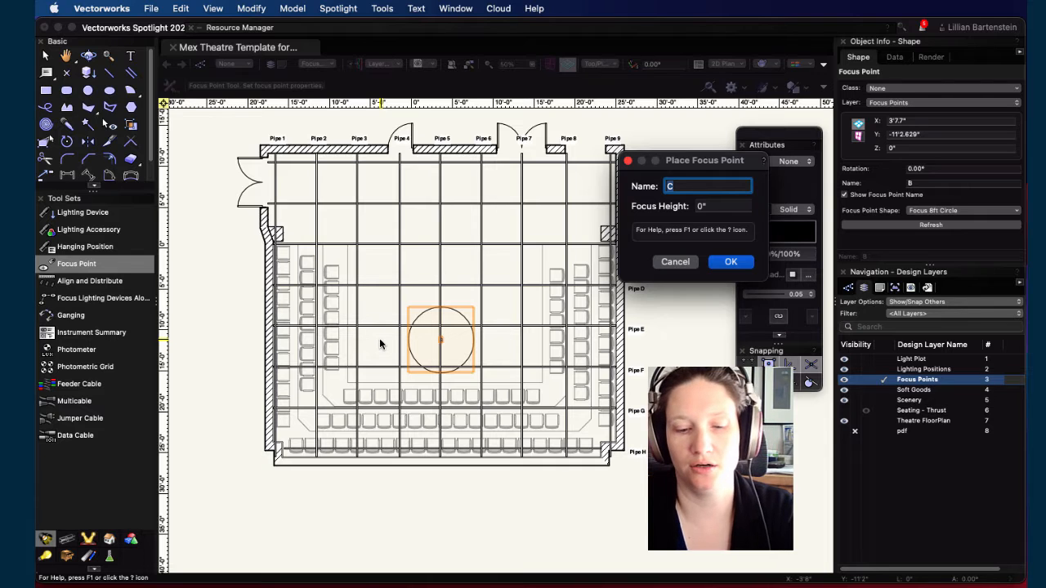
text(A)
click(729, 263)
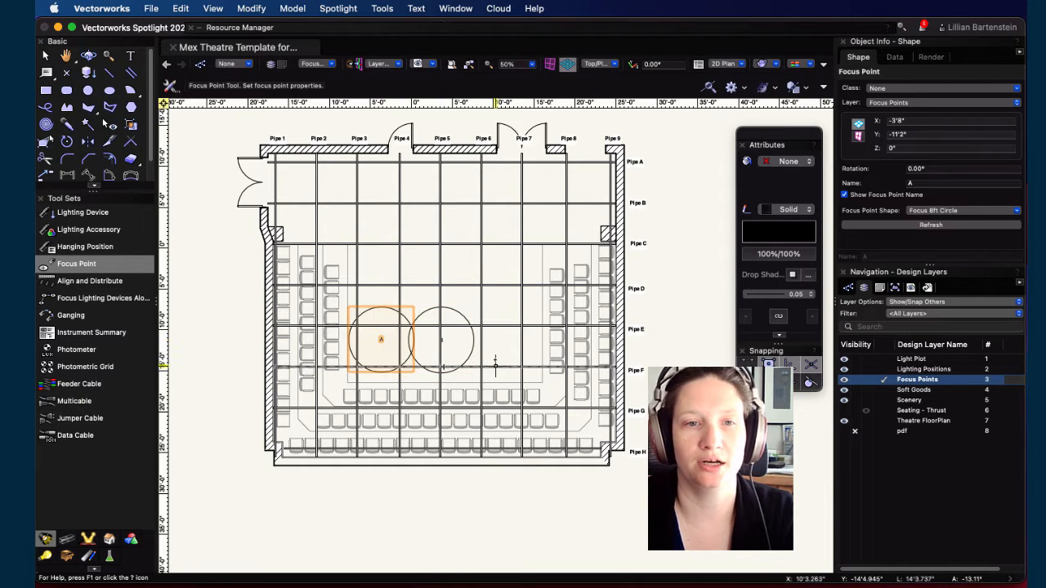
click(505, 343)
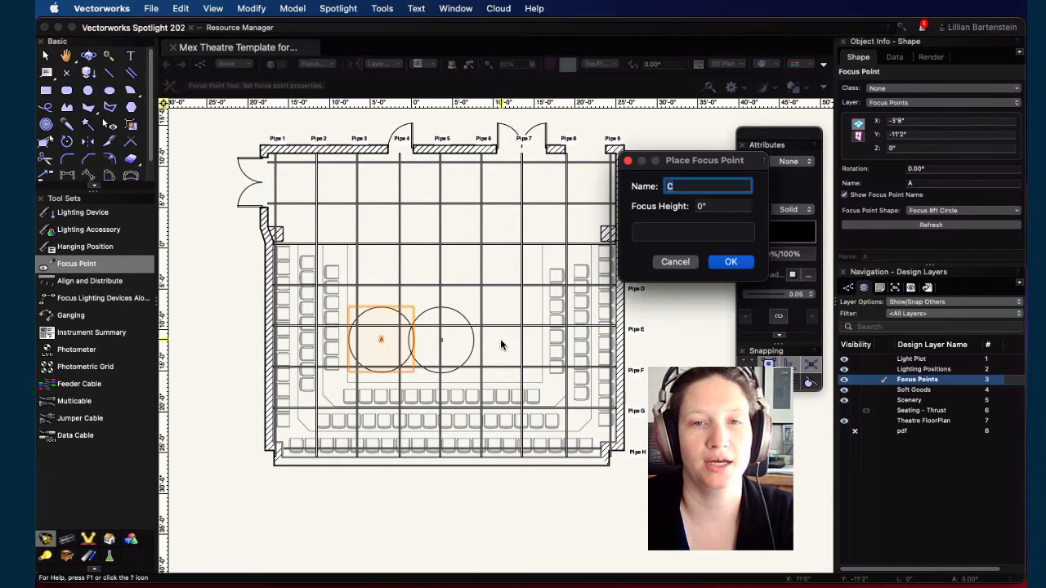
click(731, 262)
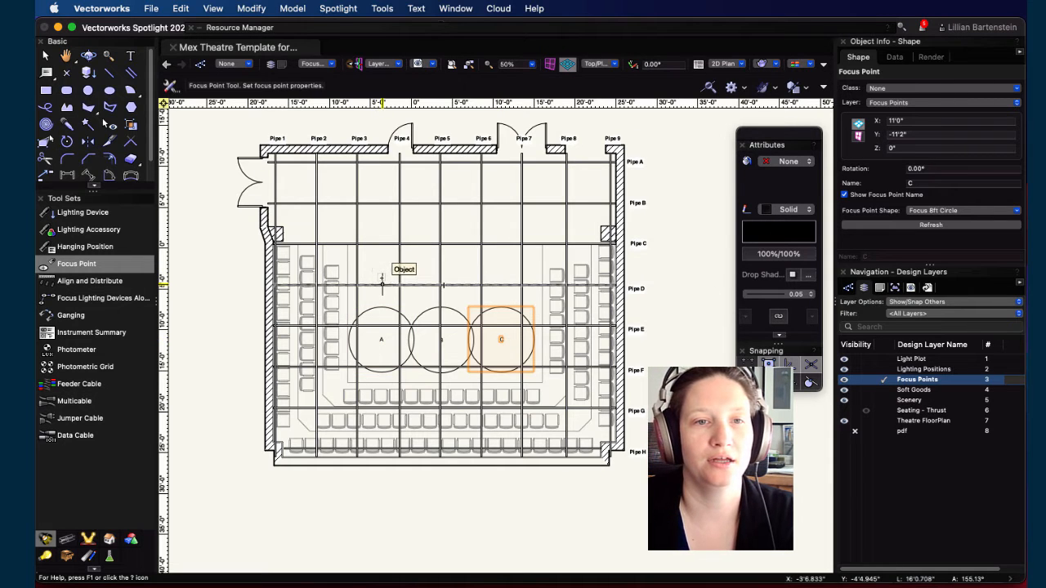
Step: Place focus points D, E and F in a second row above A, B and C
click(463, 268)
click(731, 262)
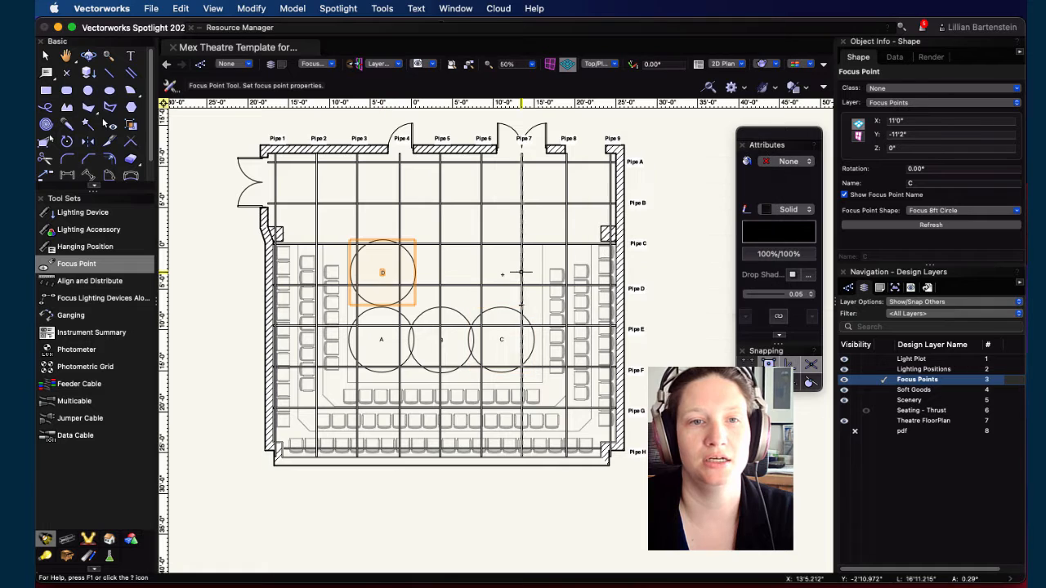
click(441, 269)
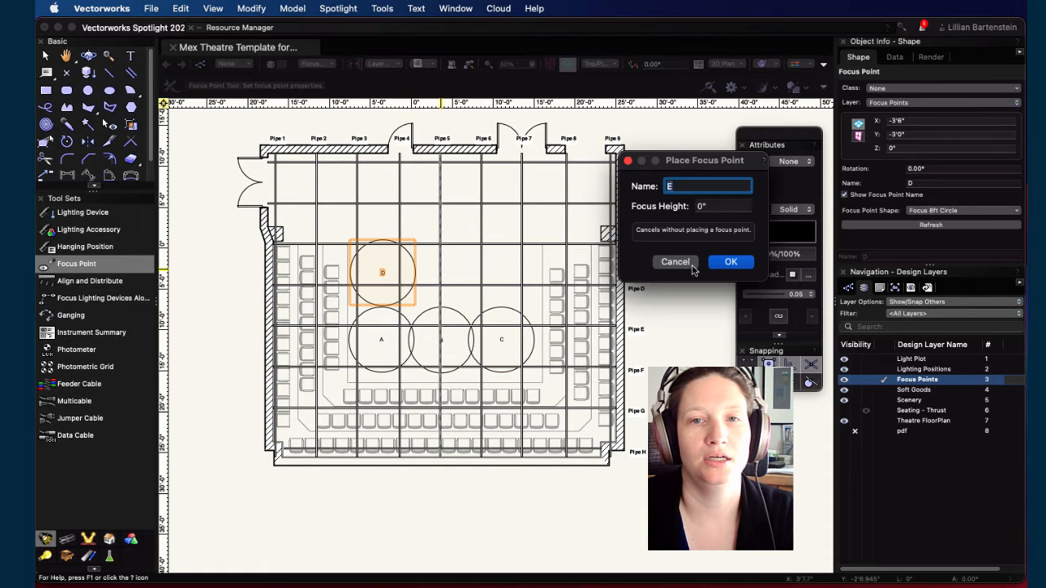
click(731, 261)
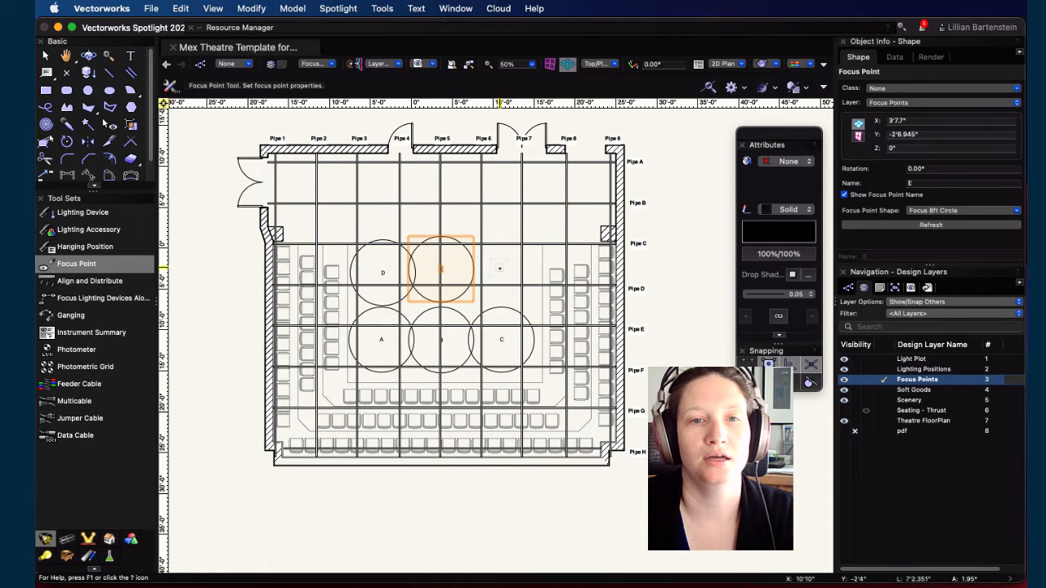
click(499, 268)
click(730, 262)
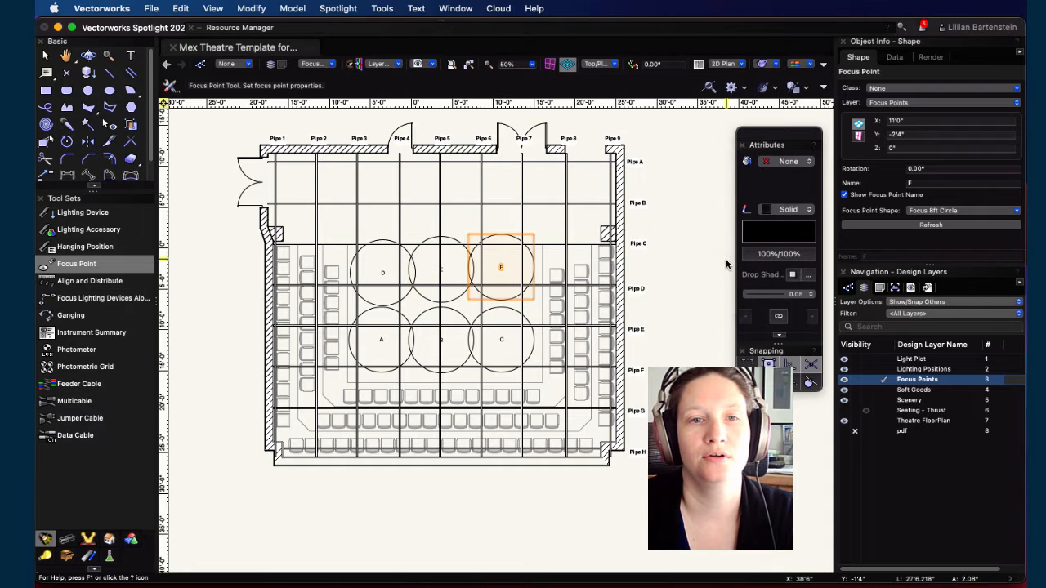
Step: Place focus points G, H and I in a third row above D, E and F
click(380, 219)
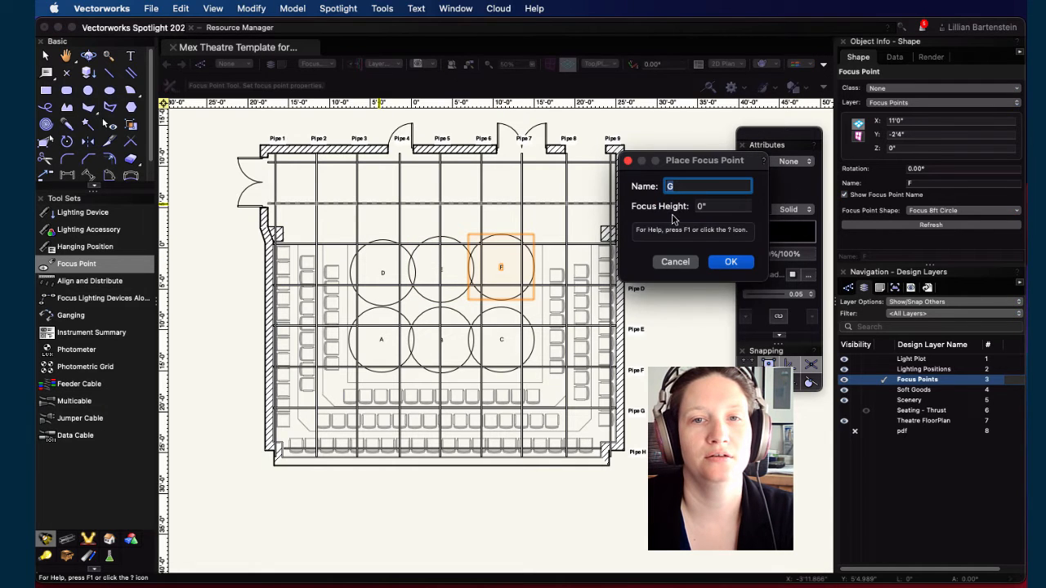
click(731, 262)
click(442, 208)
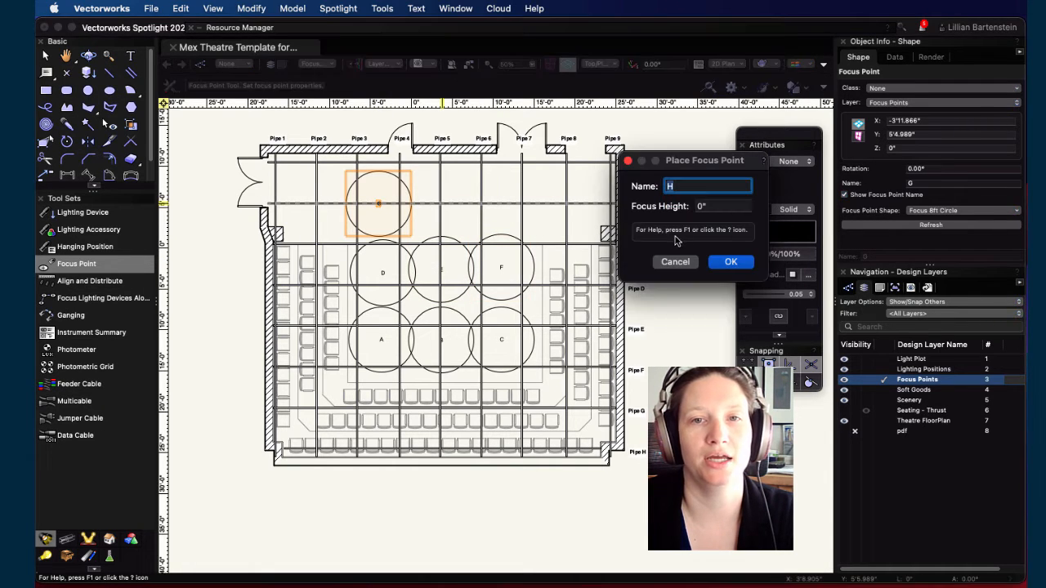
click(731, 261)
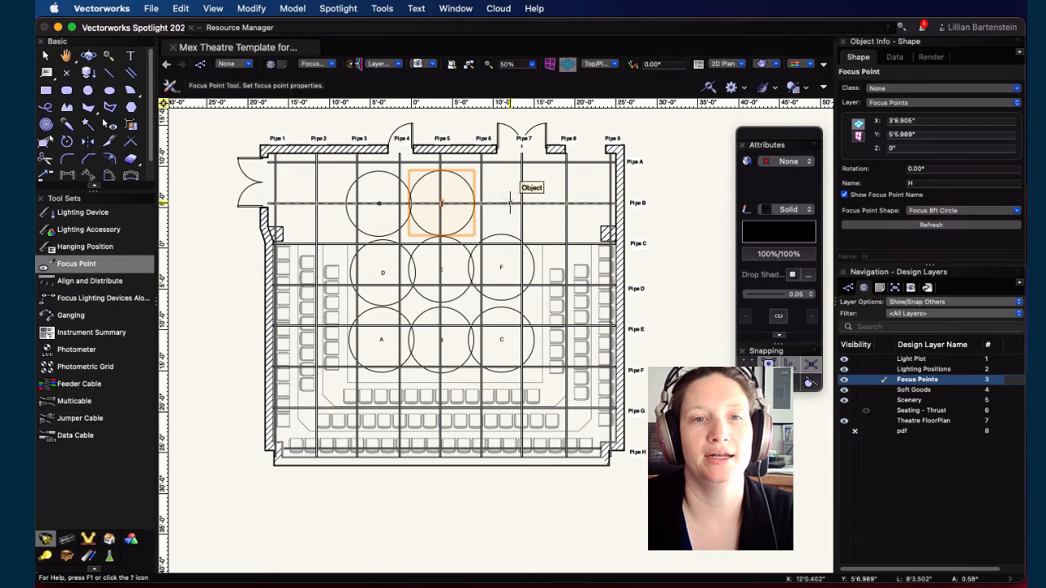
click(506, 206)
click(731, 261)
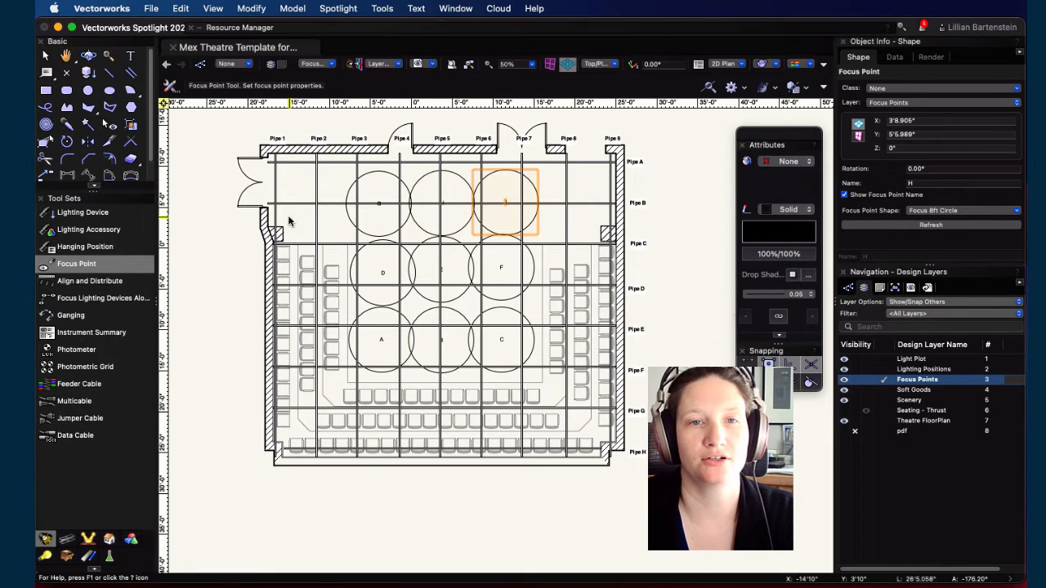
Step: Hide the Lighting Positions layer and drag focus points D, E and F to line up the middle row
click(856, 370)
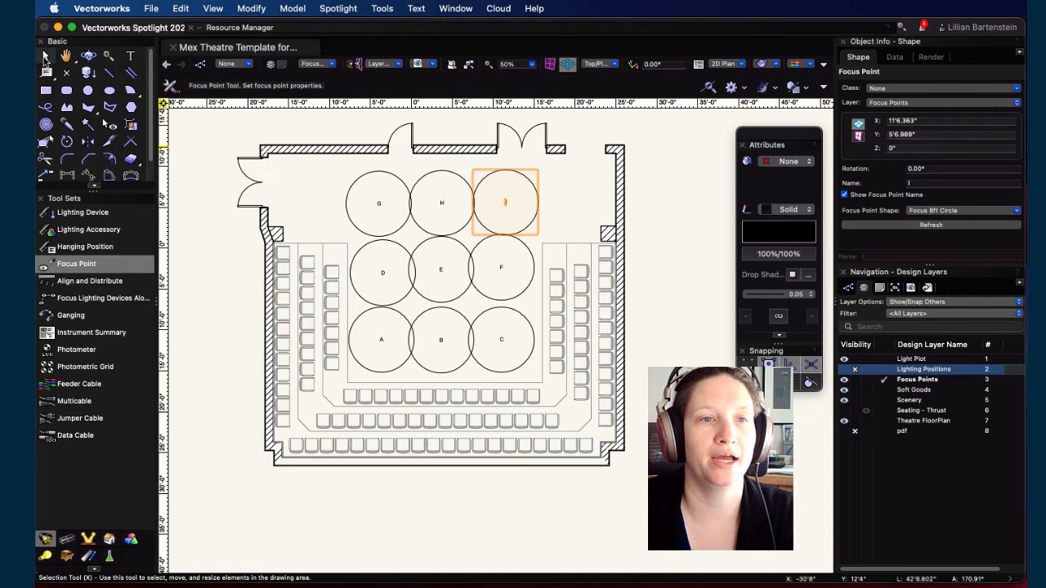
click(45, 56)
scroll(410, 327, up, 5)
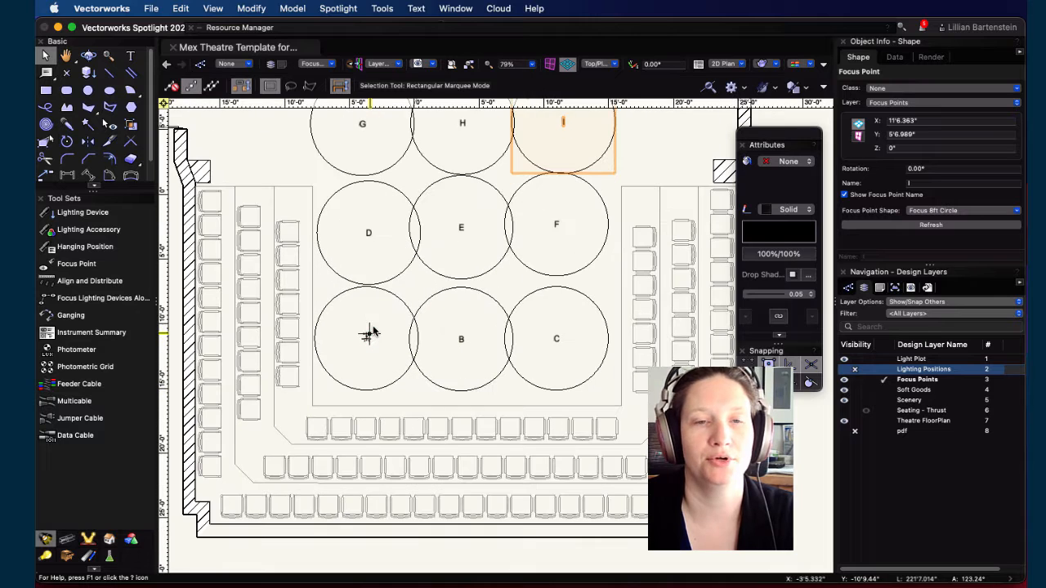
click(366, 331)
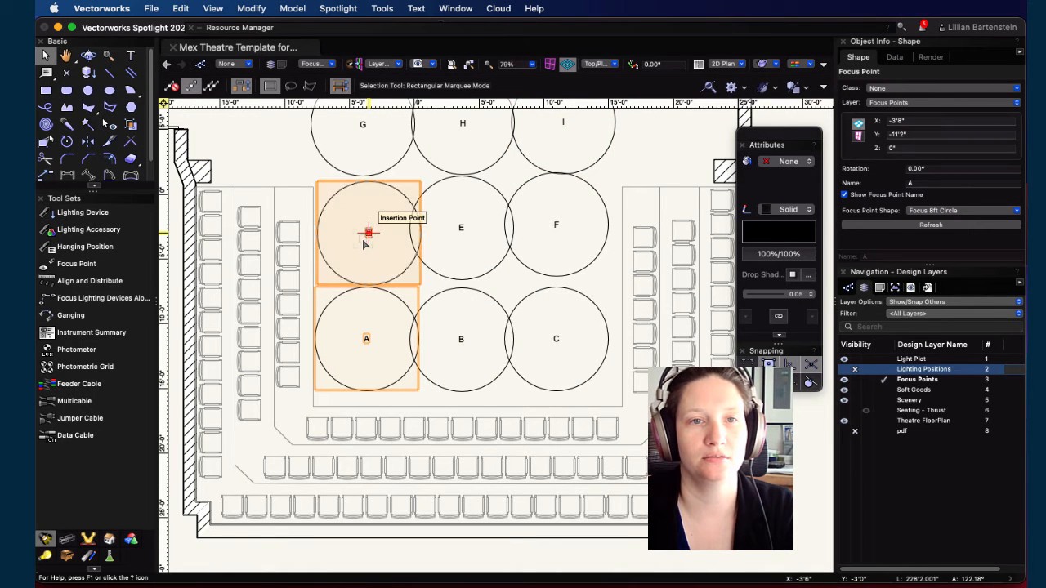
drag(364, 240, 462, 250)
drag(556, 226, 554, 257)
click(425, 214)
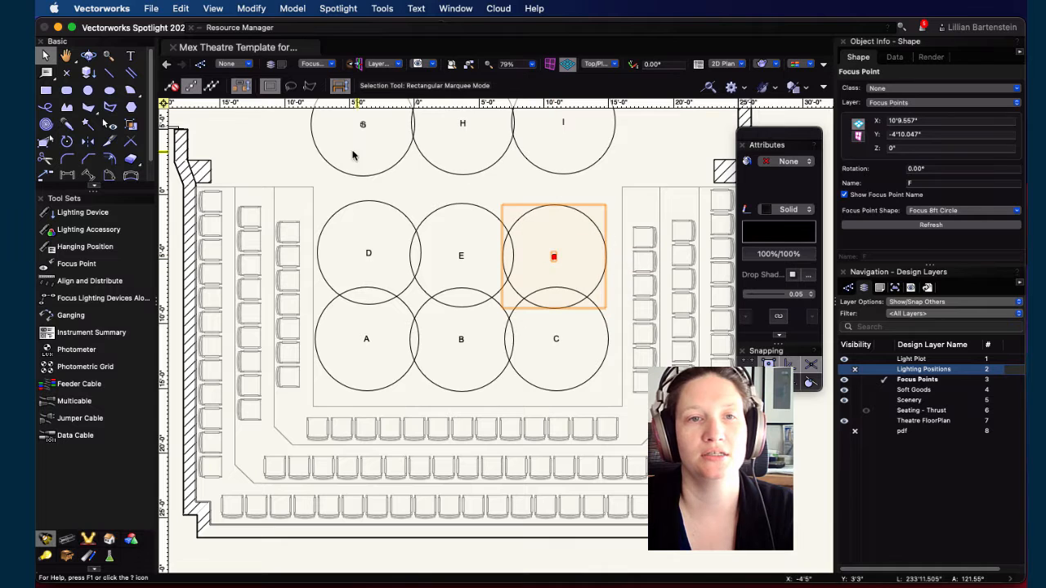
Step: Drag focus points G, H and I down so the three rows form an evenly spaced grid
drag(361, 125, 362, 159)
drag(463, 123, 462, 161)
drag(563, 122, 563, 157)
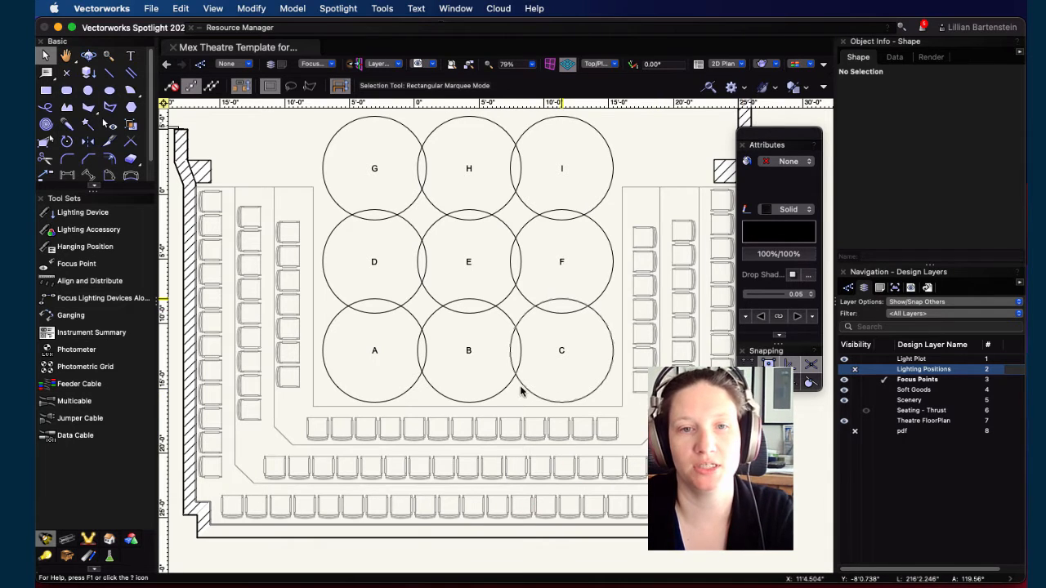
shift+middle_drag(523, 401, 519, 156)
Step: Select all nine focus points in Top/Plan view and change their shape to Standard Hybrid
mouse_move(594, 423)
mouse_down()
mouse_move(311, 290)
mouse_move(191, 303)
mouse_move(523, 286)
mouse_move(556, 310)
mouse_move(612, 390)
mouse_move(595, 450)
mouse_move(616, 463)
mouse_move(597, 431)
mouse_up()
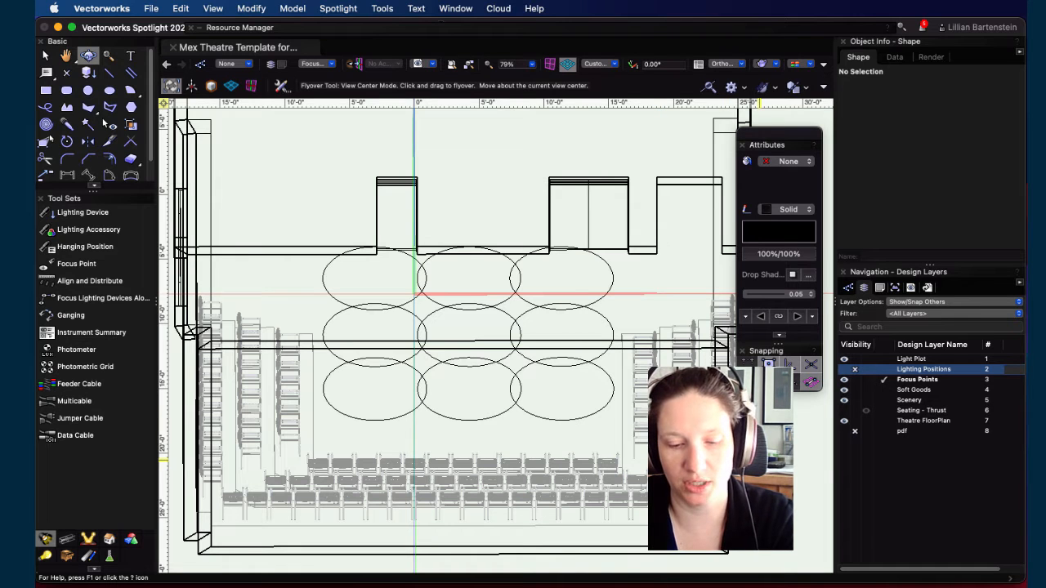
key(super+5)
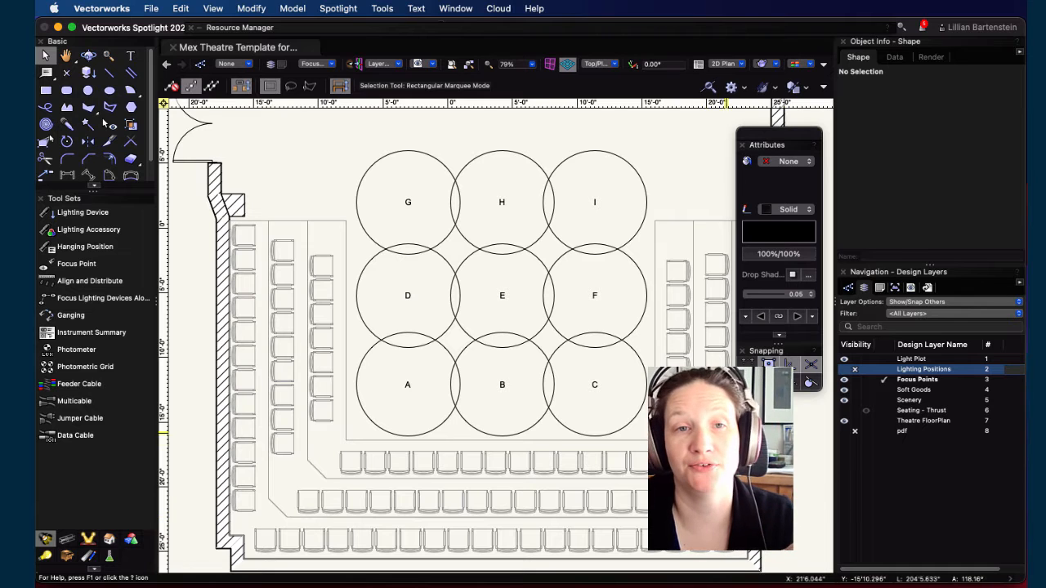
key(super+a)
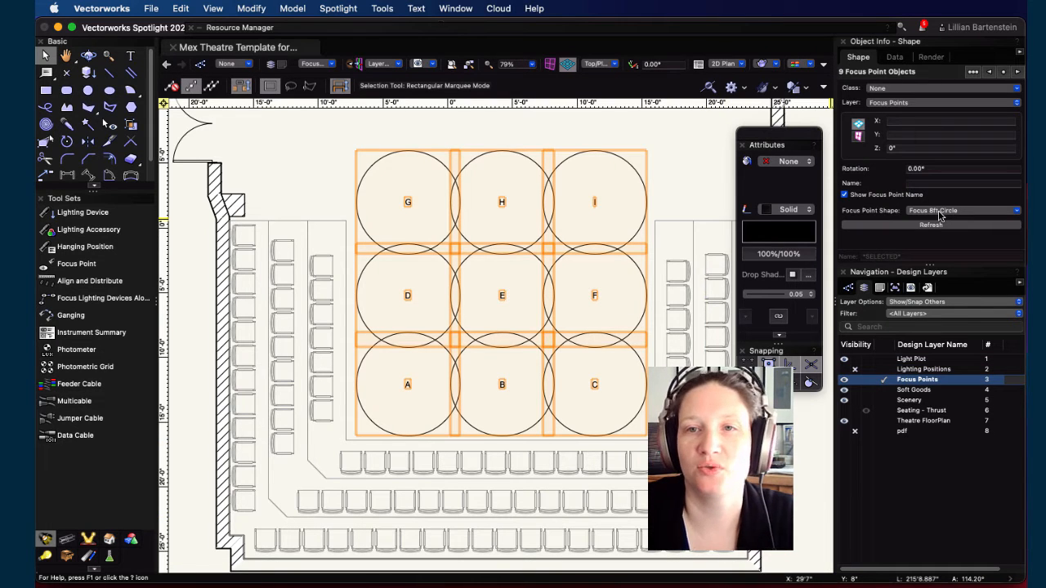
click(940, 212)
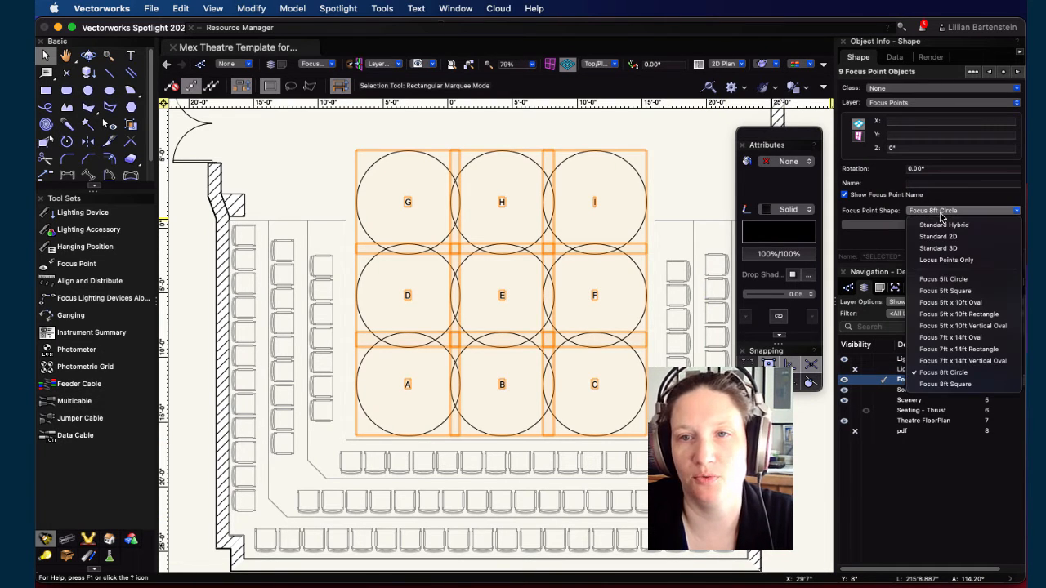
click(944, 225)
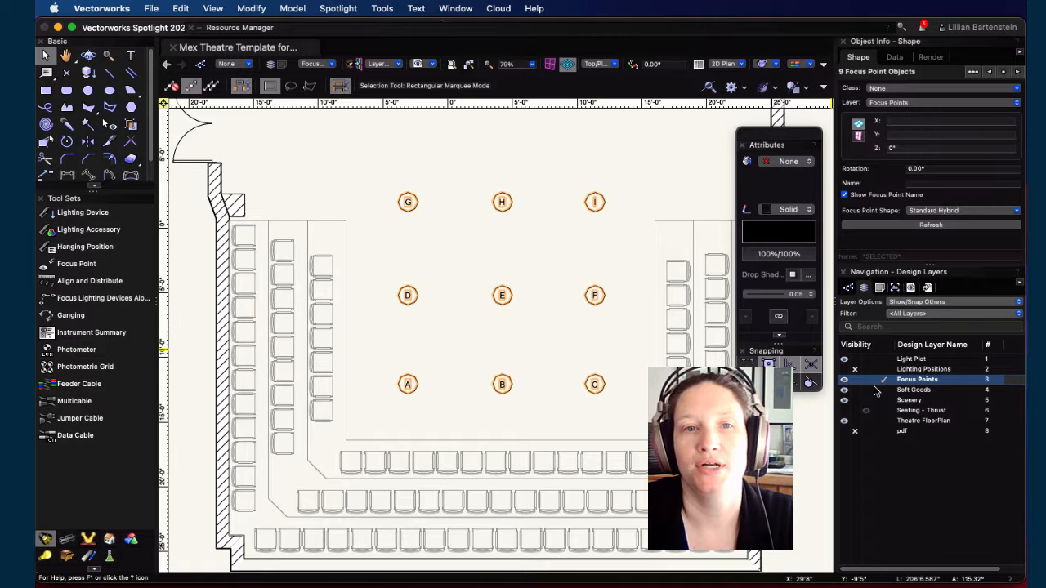
Step: Make the Lighting Positions layer visible again and activate the Light Plot layer
click(844, 369)
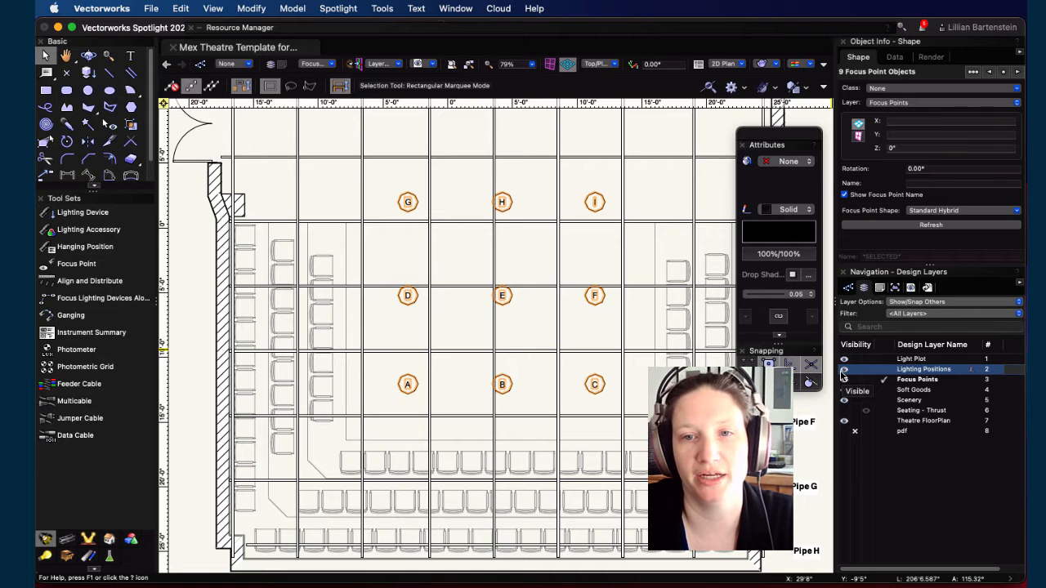
click(883, 360)
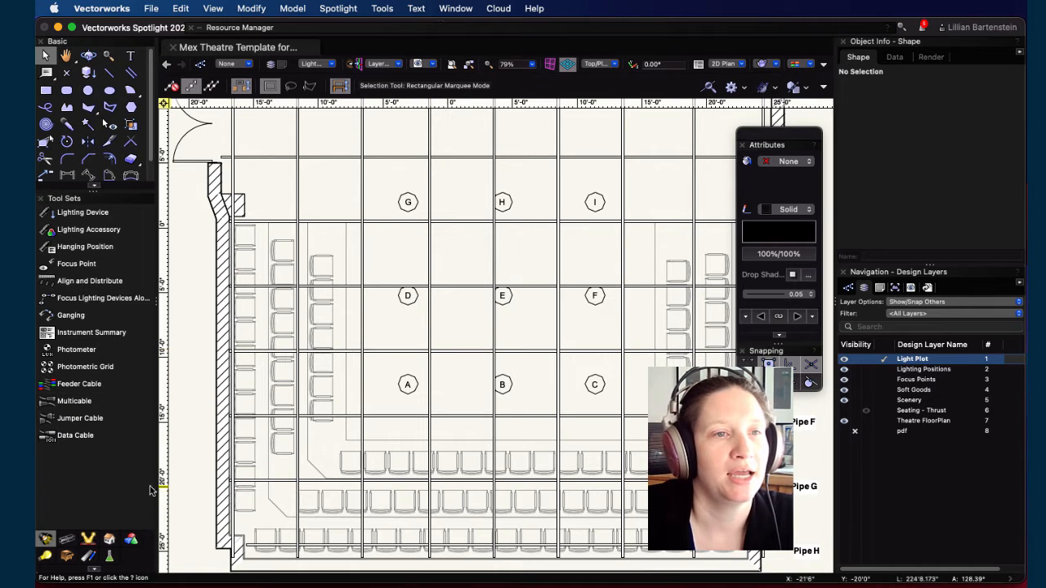
Step: Switch to the Lighting Device tool and open its lighting symbol picker
click(78, 212)
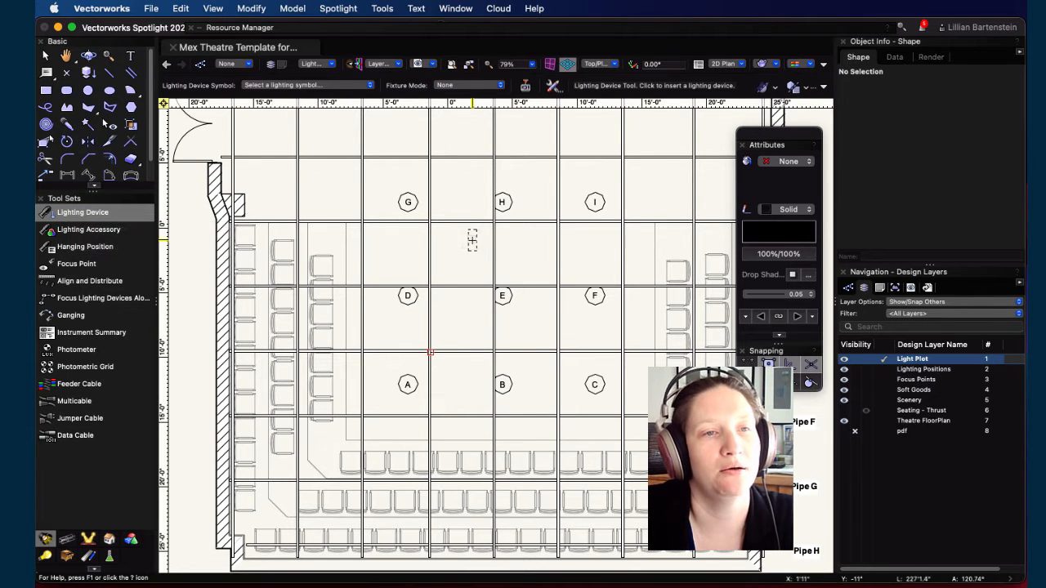
click(371, 86)
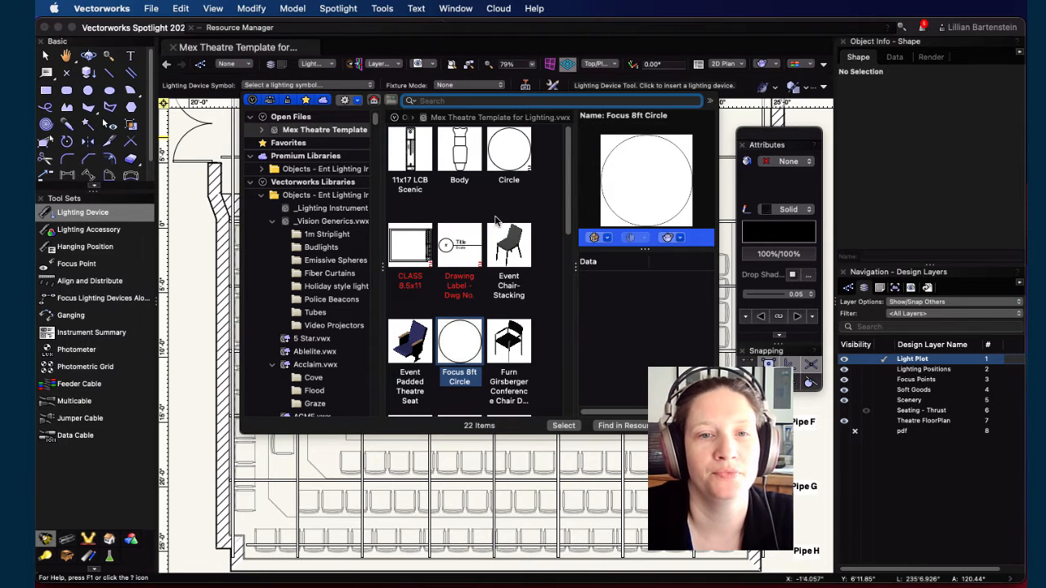
scroll(480, 247, down, 10)
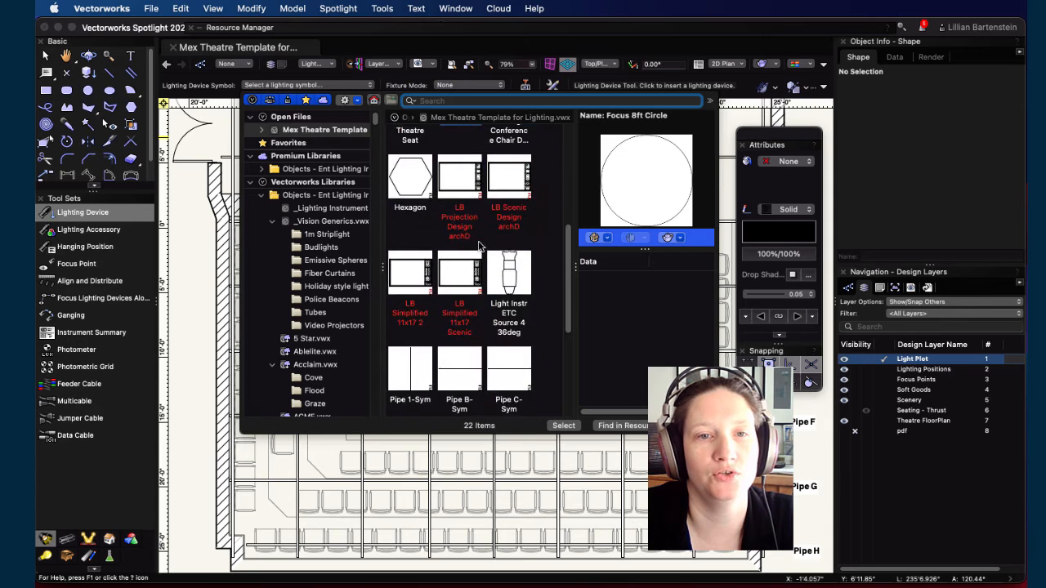
scroll(481, 247, down, 3)
scroll(481, 247, up, 5)
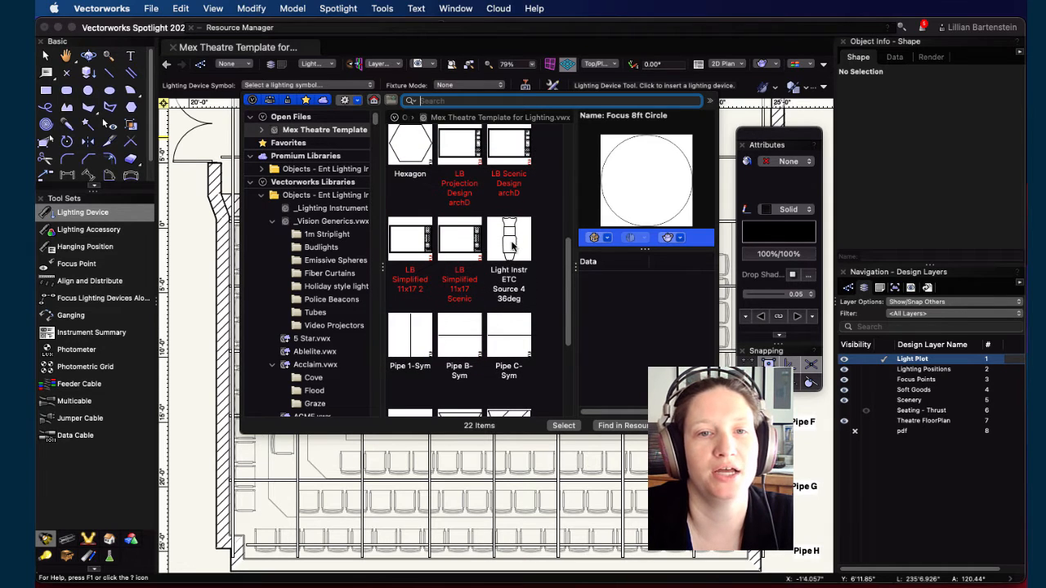
scroll(516, 248, up, 5)
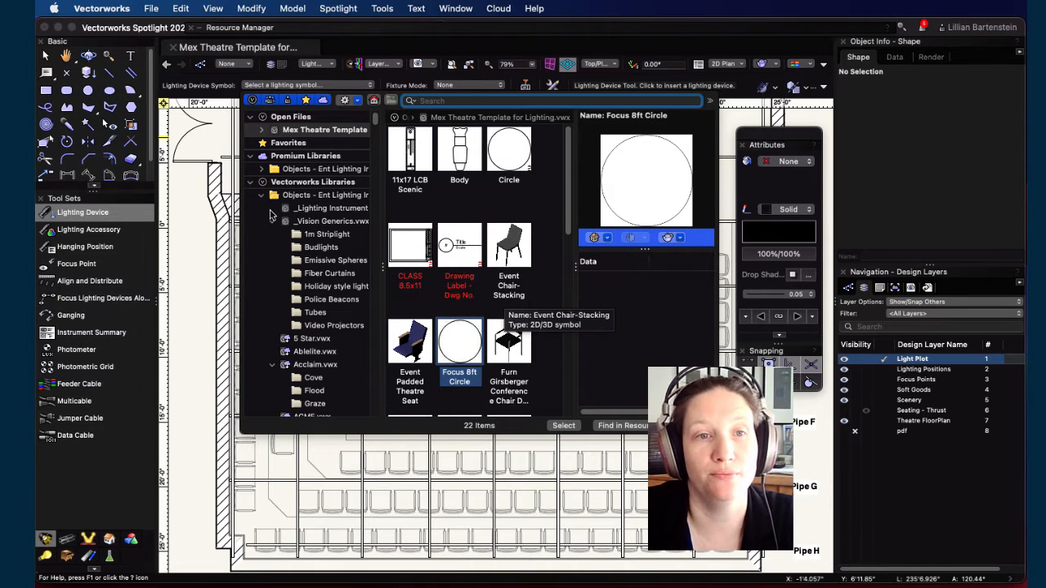
Step: Browse the Vectorworks Libraries lighting files, opening Vision Generics, ETC FPZ Irideon and ETC GDS
click(310, 211)
click(330, 223)
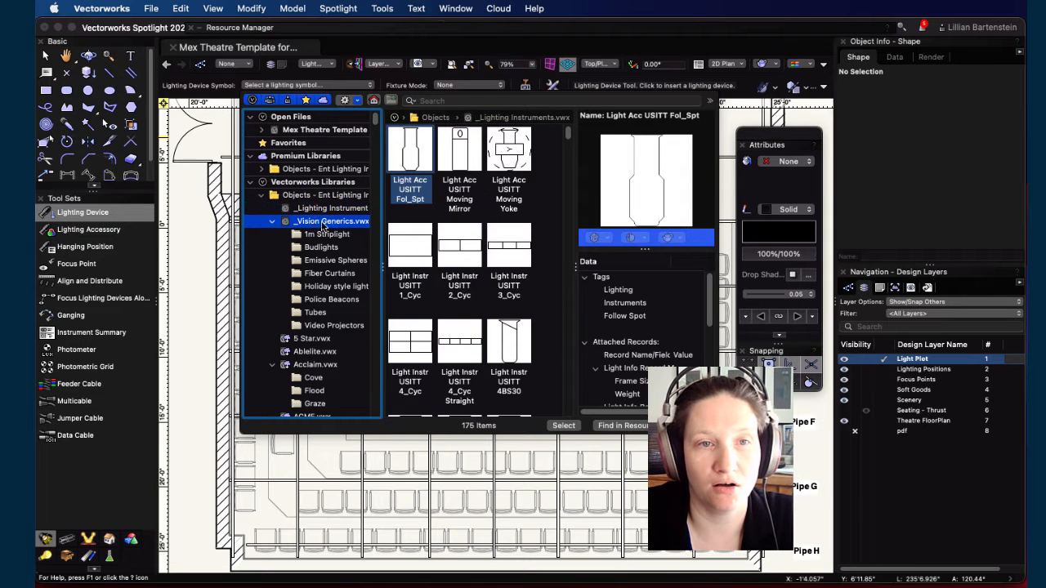
scroll(333, 344, down, 15)
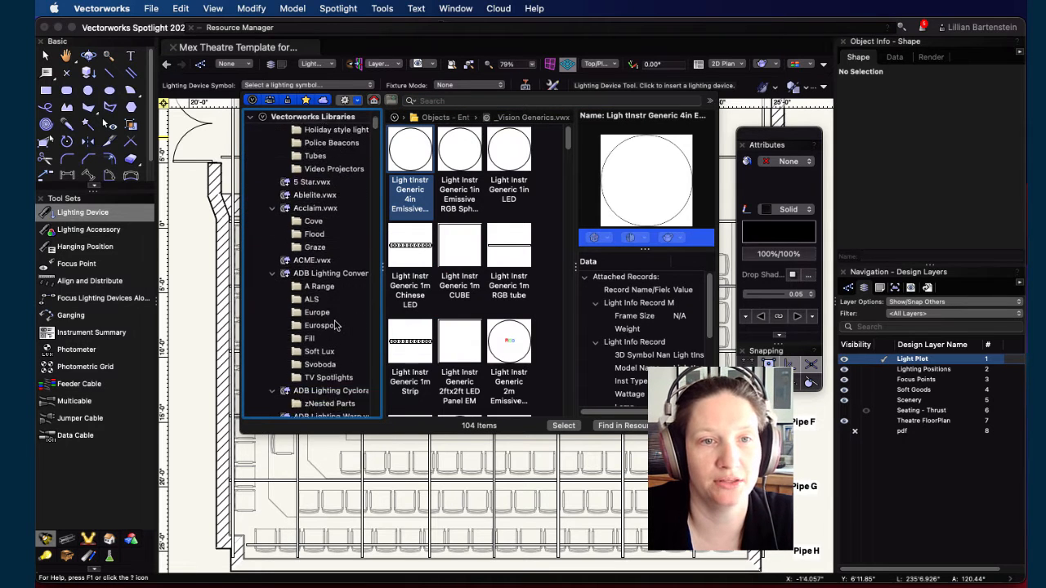
scroll(335, 319, down, 10)
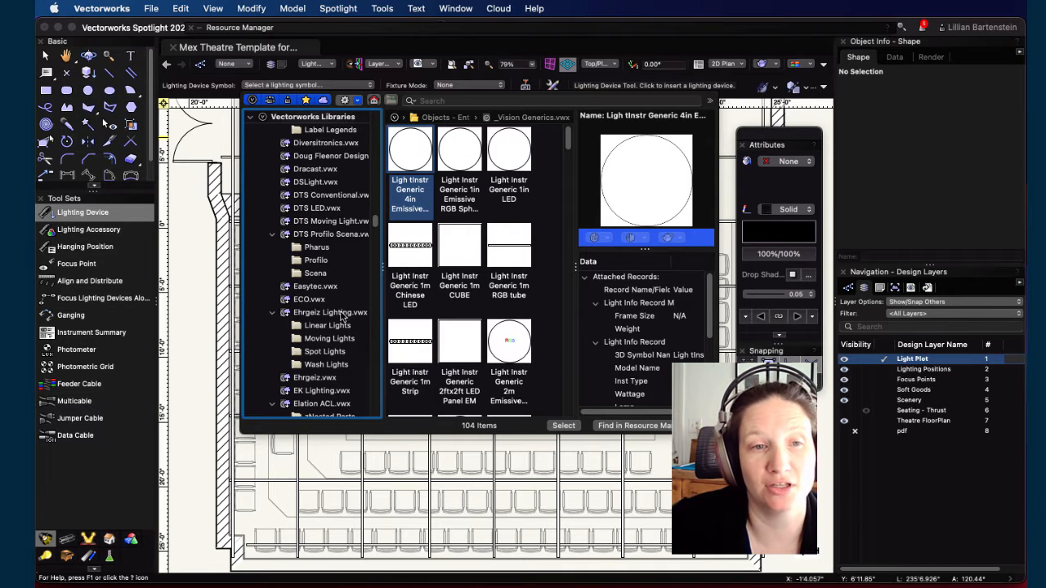
scroll(342, 304, down, 5)
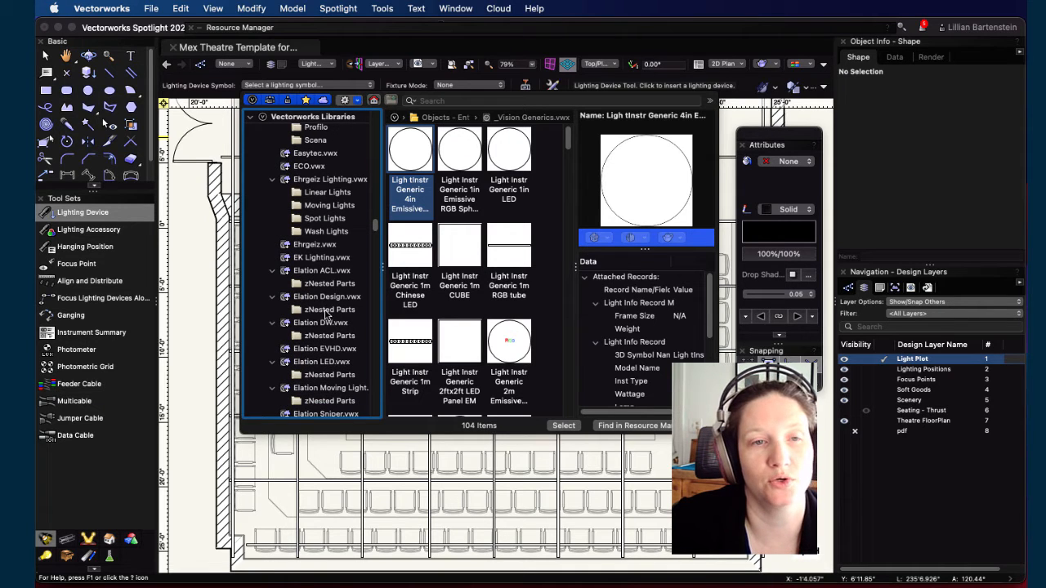
scroll(326, 322, down, 5)
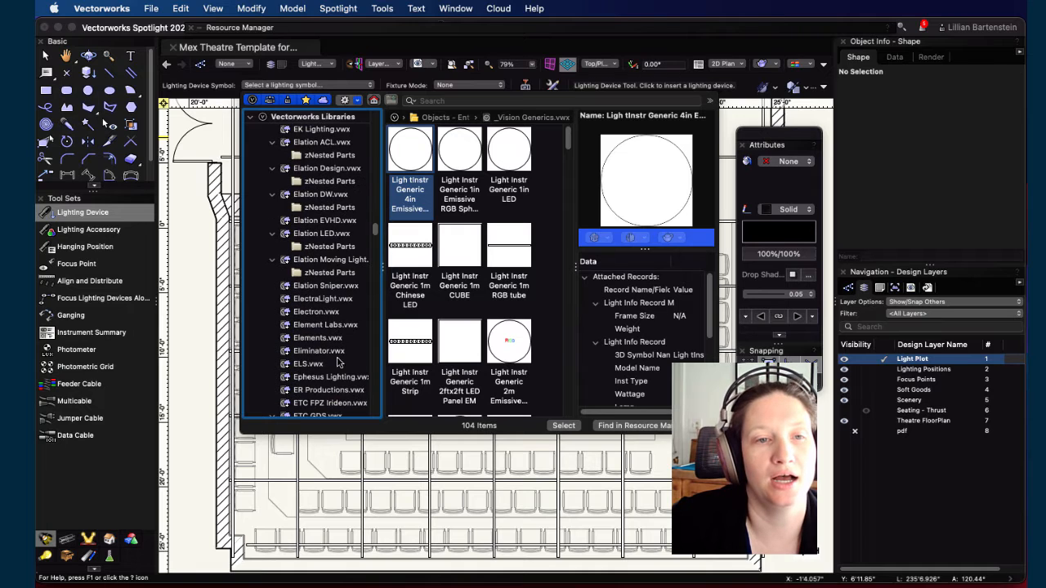
scroll(328, 349, down, 2)
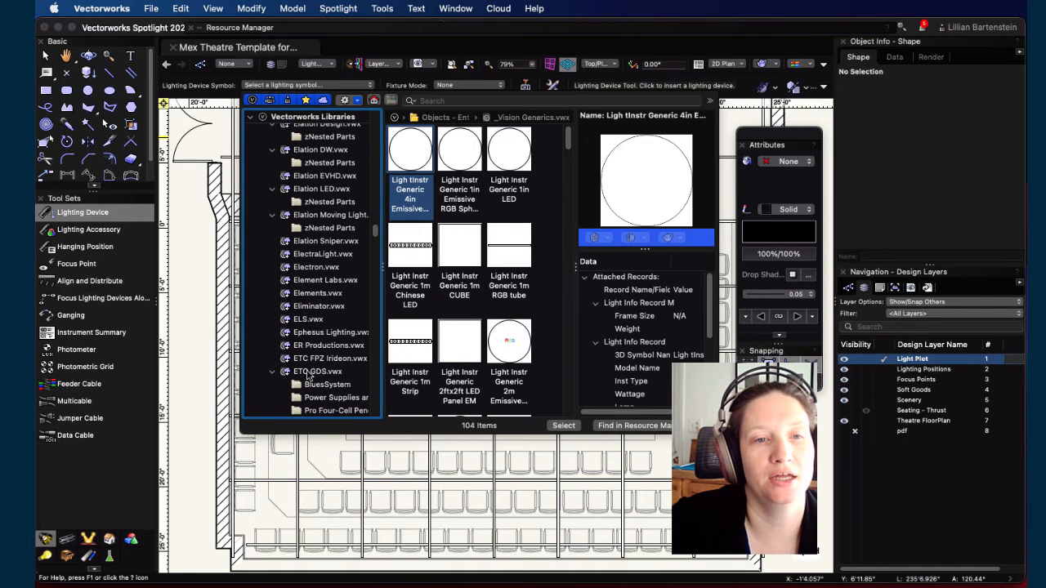
click(317, 360)
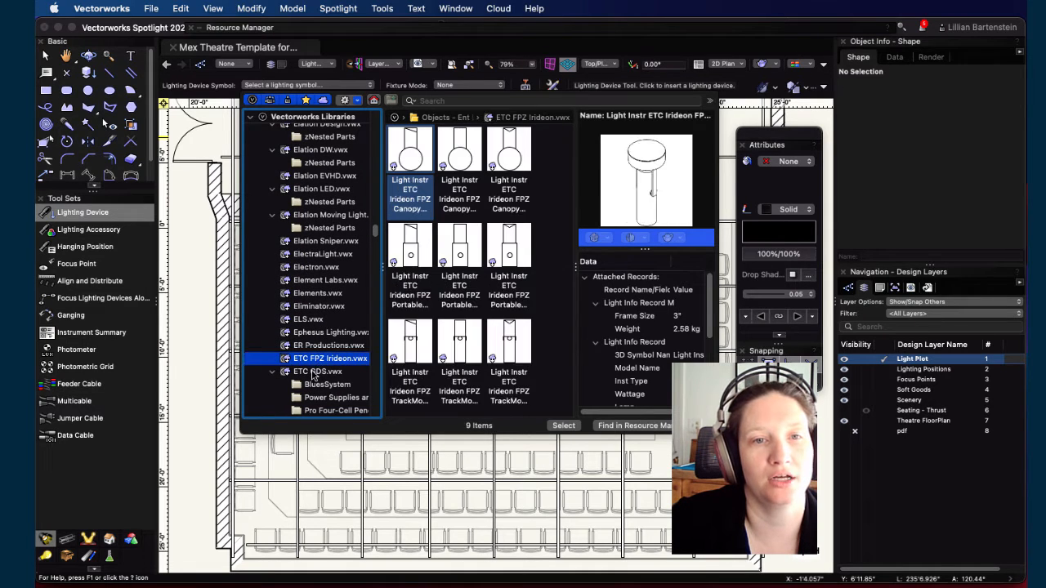
click(309, 373)
scroll(325, 354, down, 5)
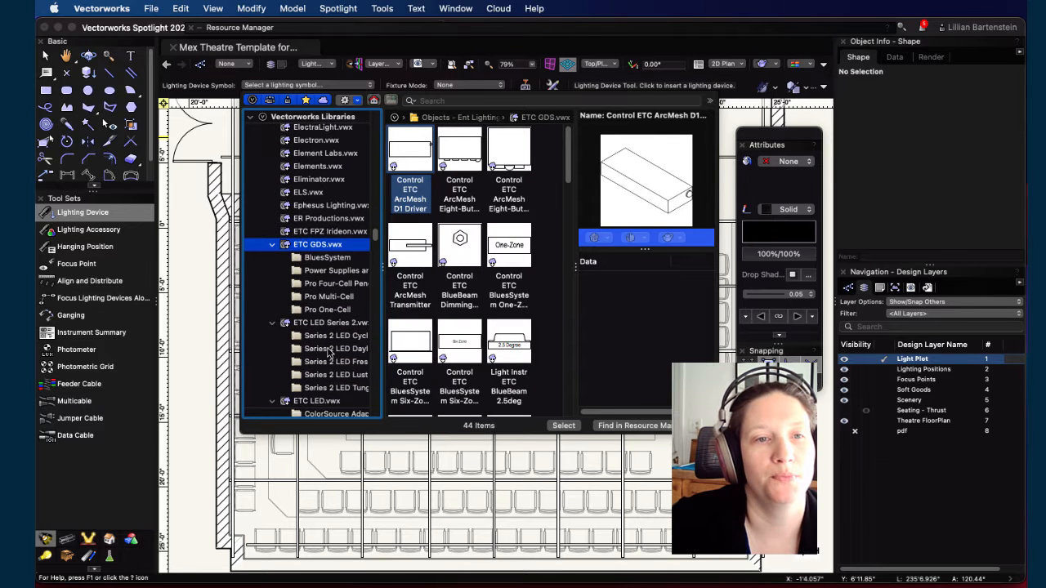
Step: Browse the Vectorworks lighting library files ETC LED Series 2, ETC LED, ETC Selador D40 and ETC Source 4
click(328, 325)
click(316, 401)
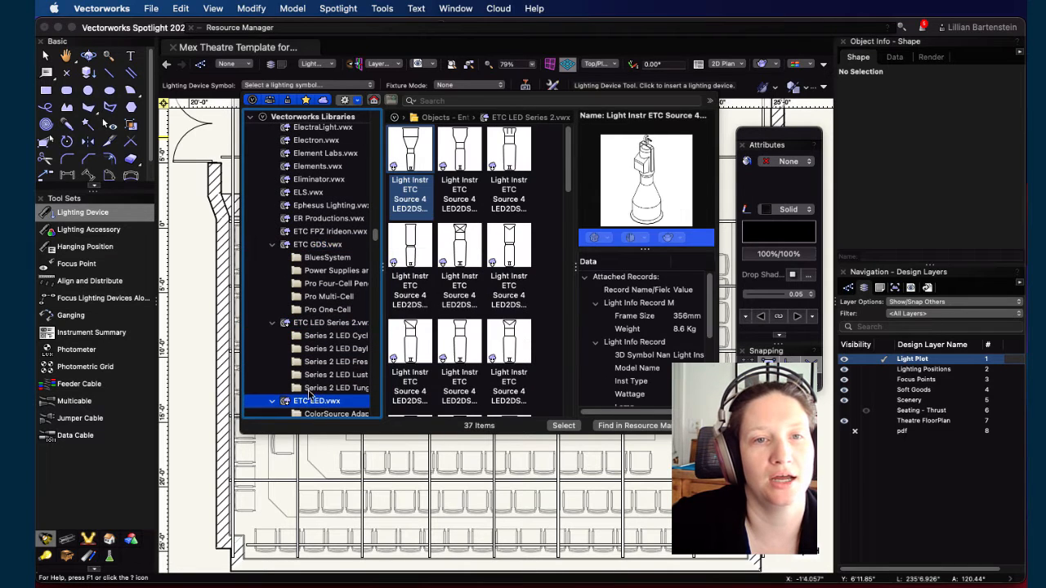
scroll(319, 360, down, 3)
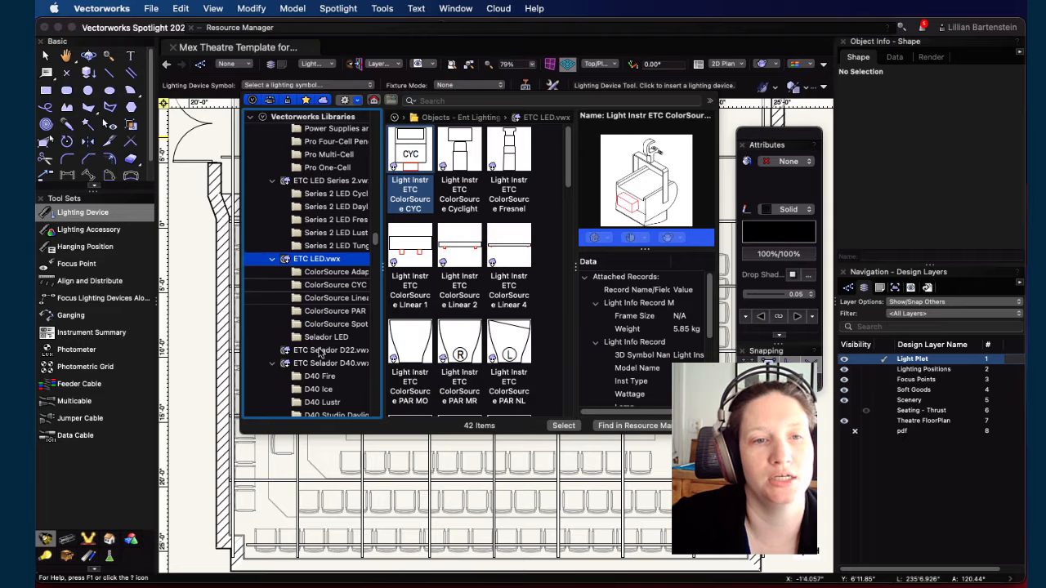
click(320, 352)
click(315, 364)
scroll(316, 353, down, 3)
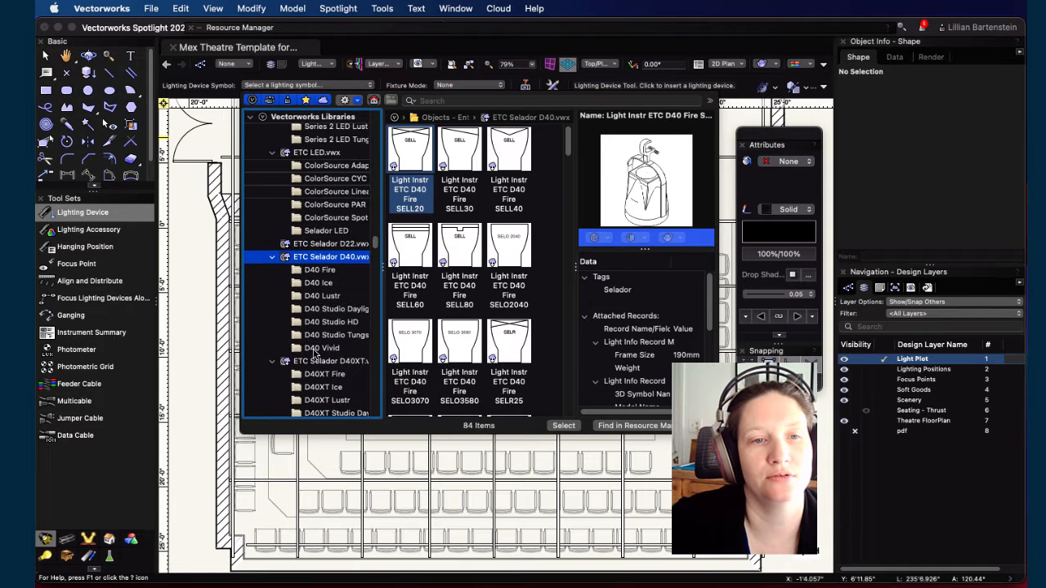
scroll(315, 353, down, 10)
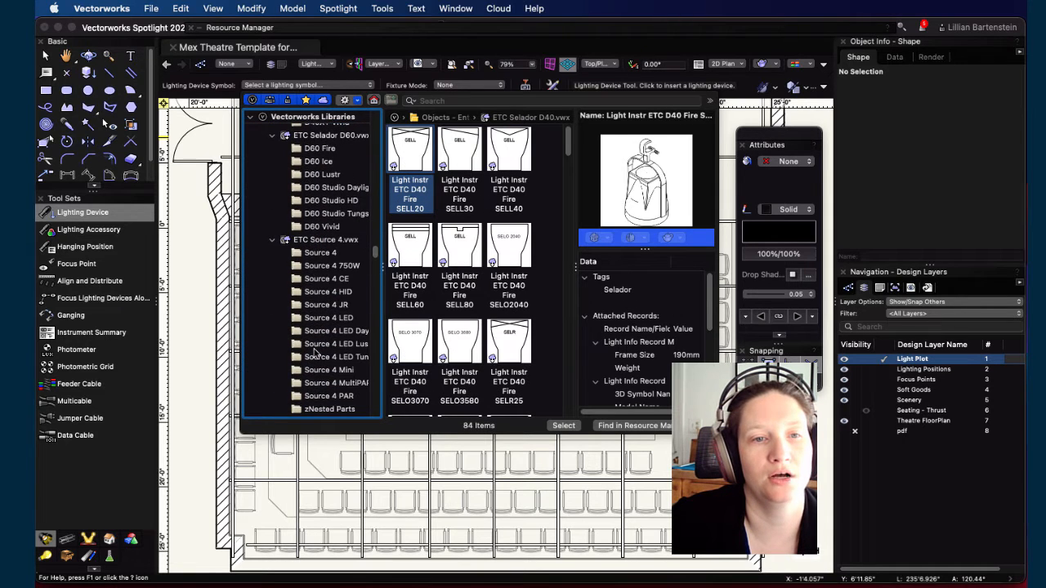
click(323, 240)
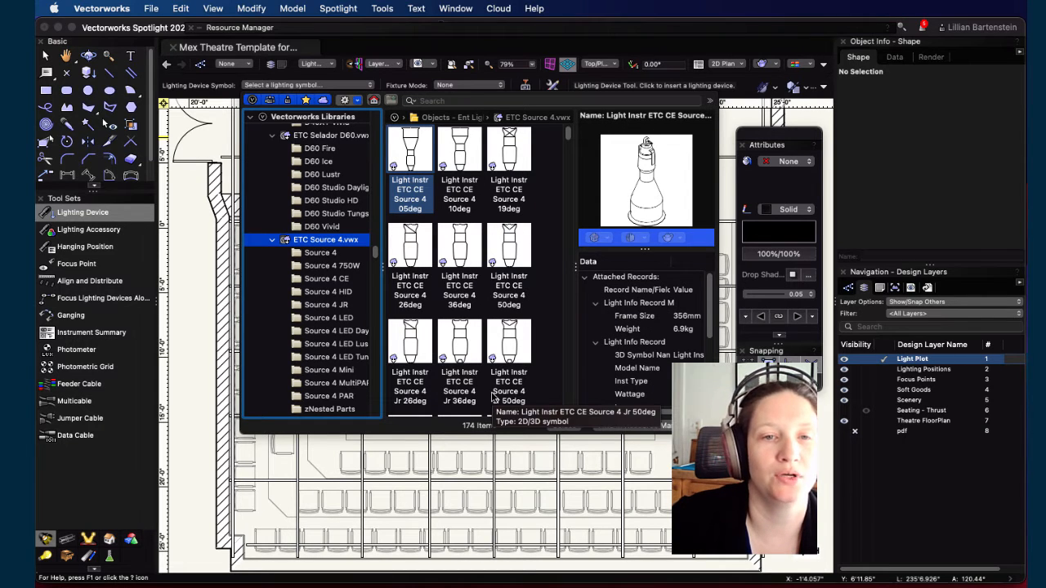
Step: Choose Light Instr ETC Source 4 36deg from the open Mex Theatre Template file as the lighting device symbol
click(461, 241)
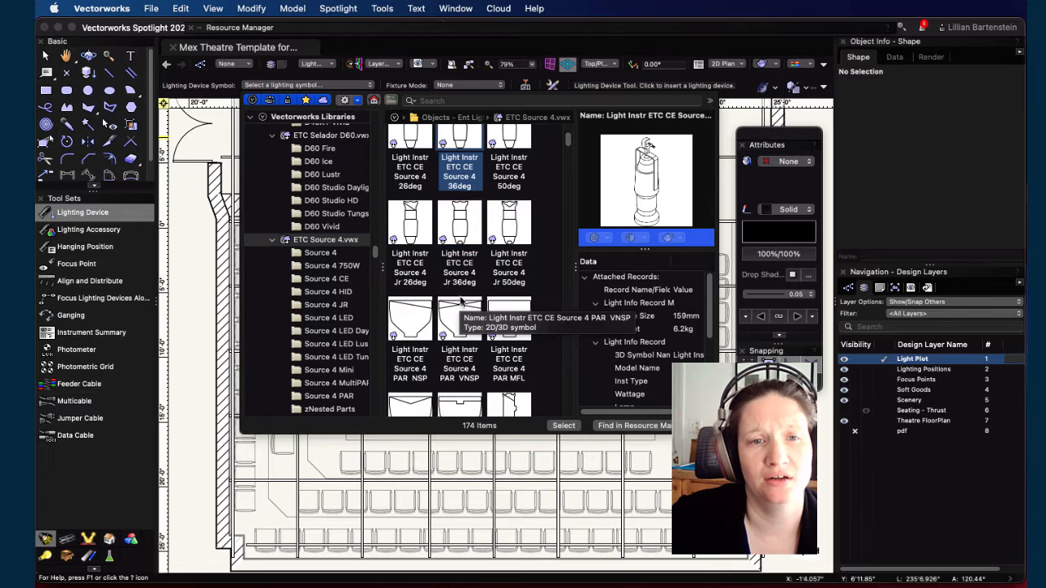
scroll(286, 242, up, 10)
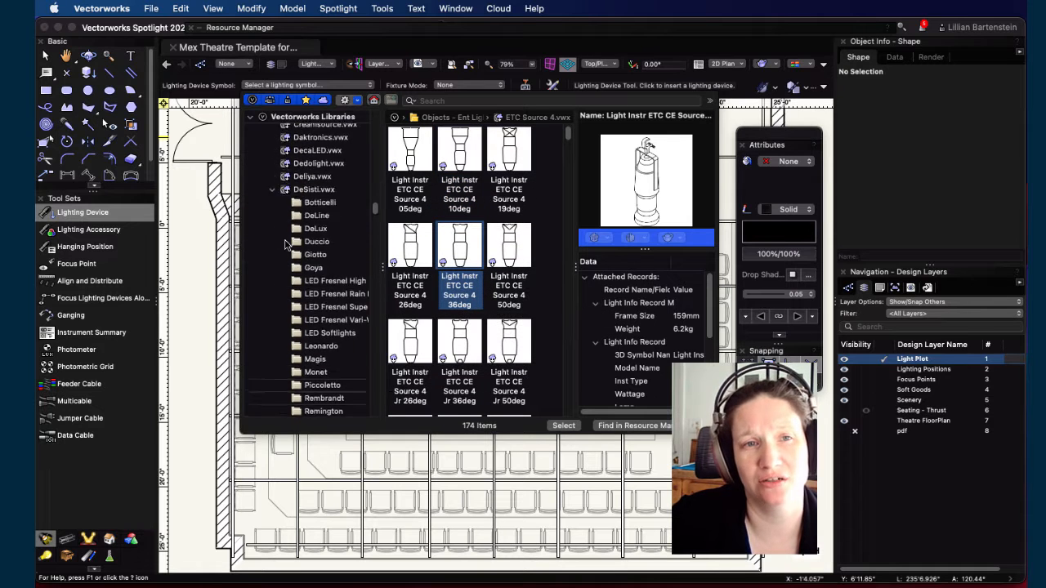
scroll(294, 244, up, 15)
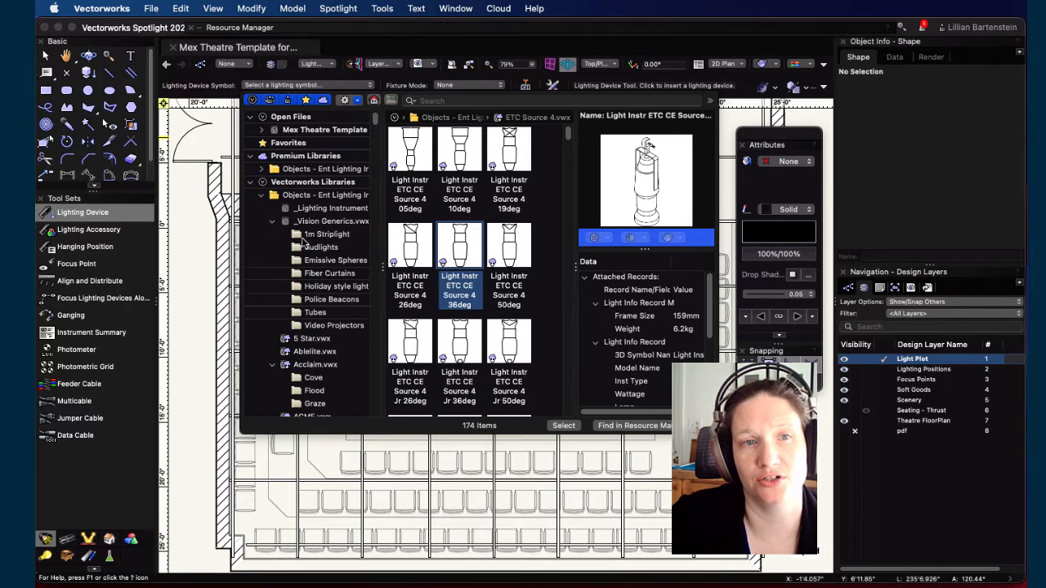
click(319, 130)
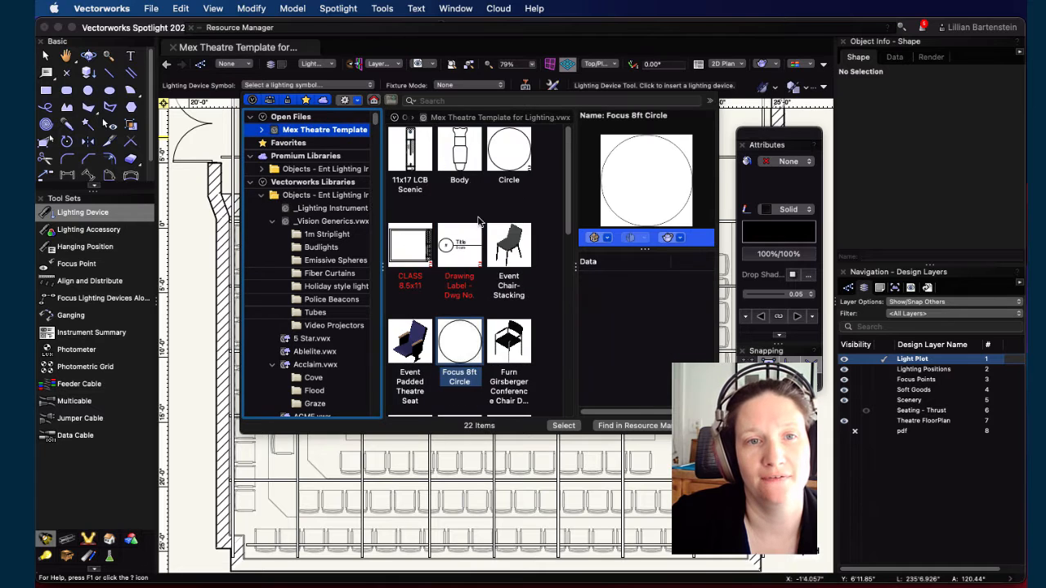
scroll(479, 245, down, 5)
click(511, 263)
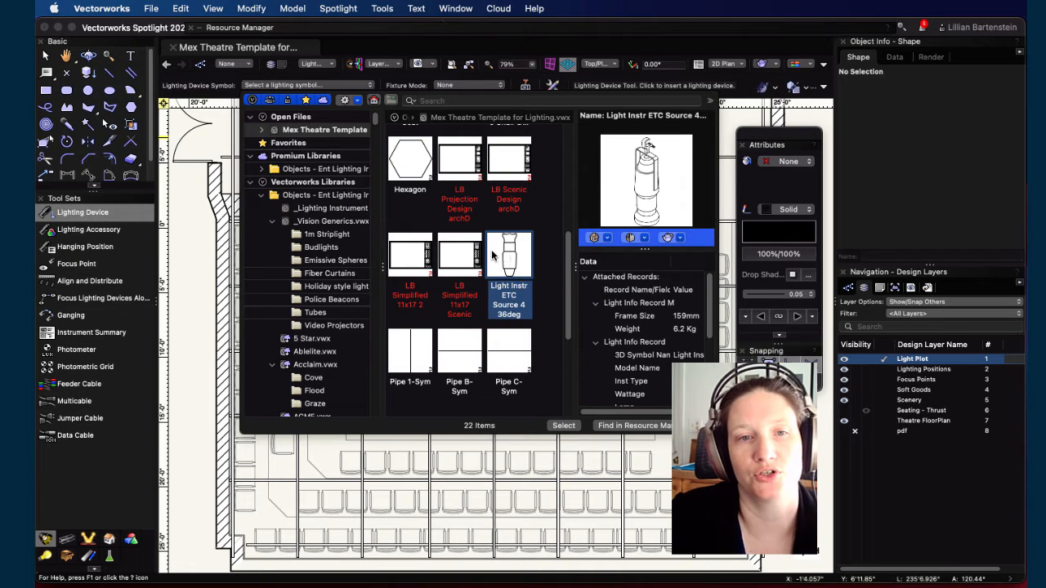
double_click(505, 260)
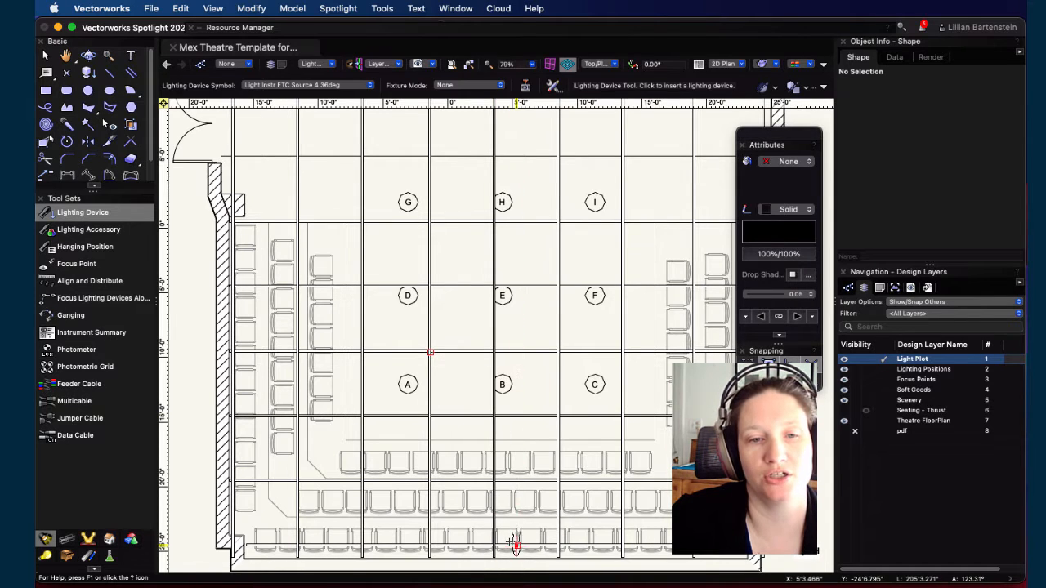
Step: Insert a Source 4 36deg device on the downstage pipe below focus point B, rotating it toward B
scroll(496, 544, up, 2)
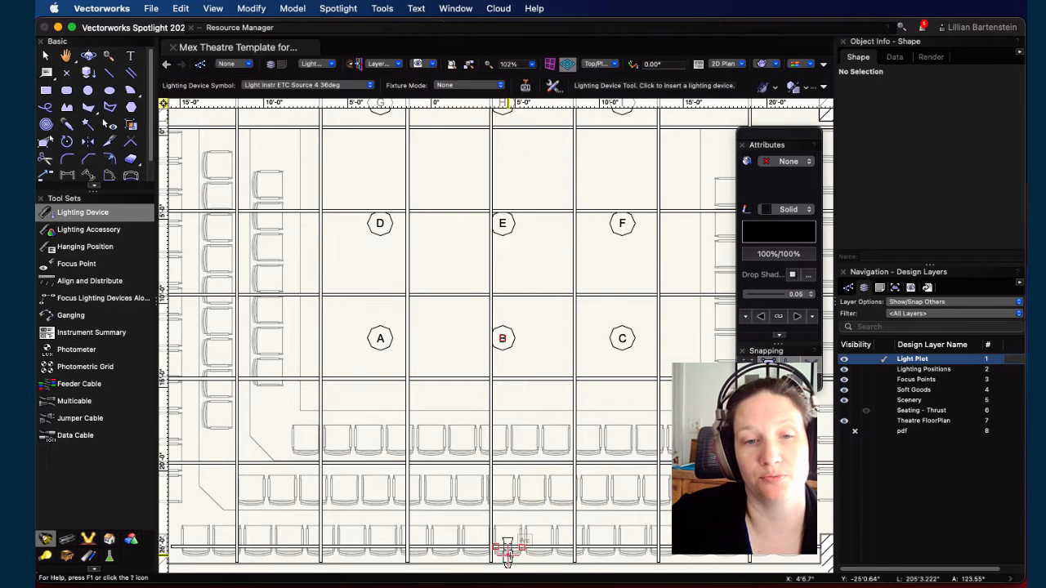
scroll(508, 546, up, 1)
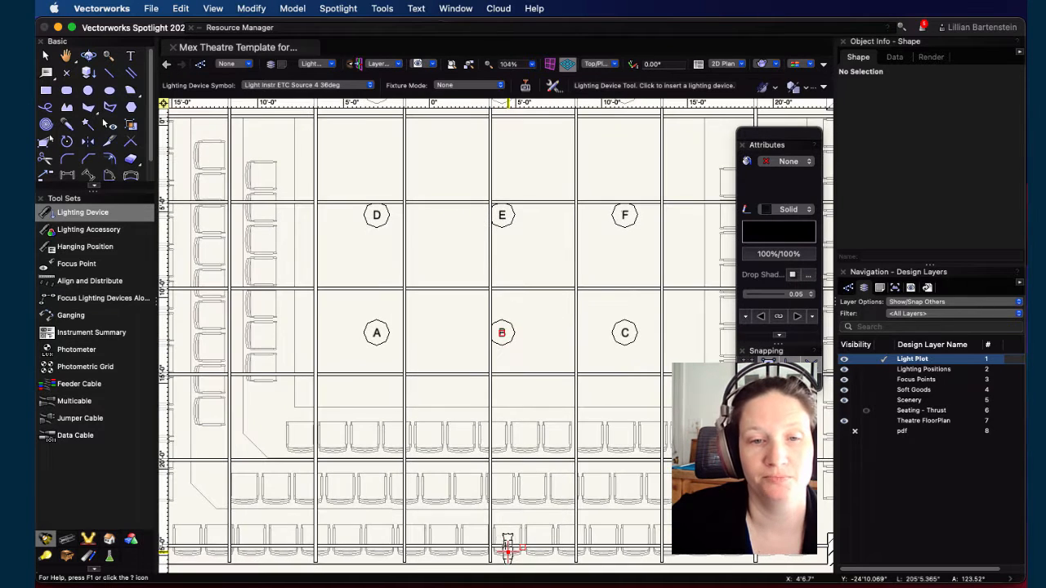
scroll(514, 546, up, 2)
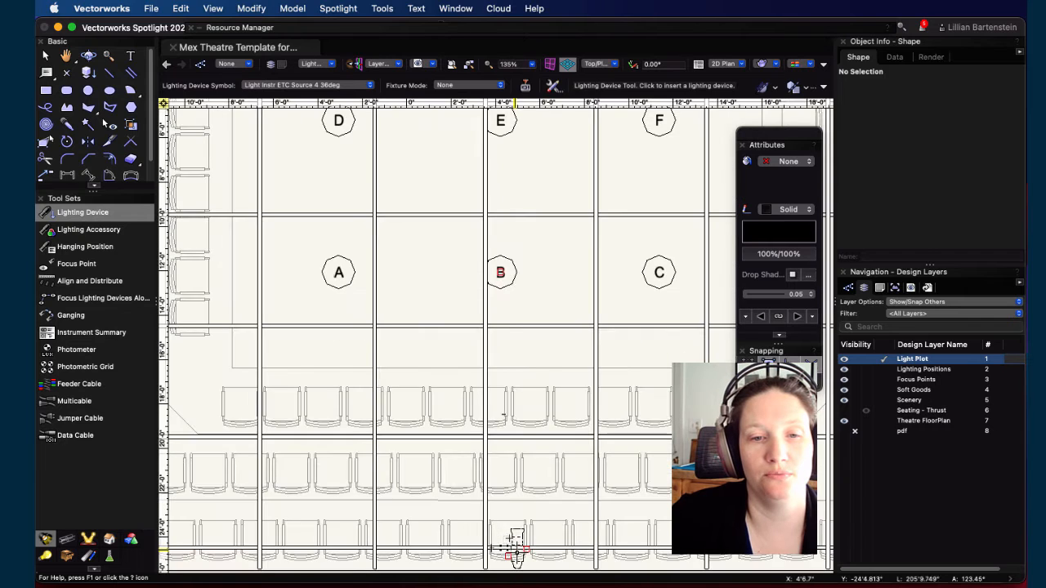
click(507, 546)
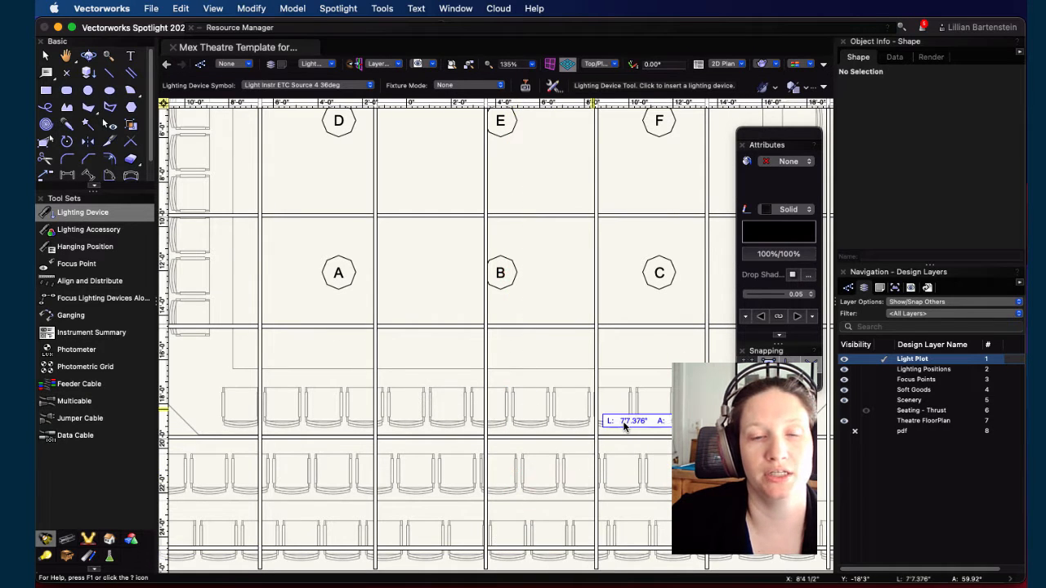
click(500, 272)
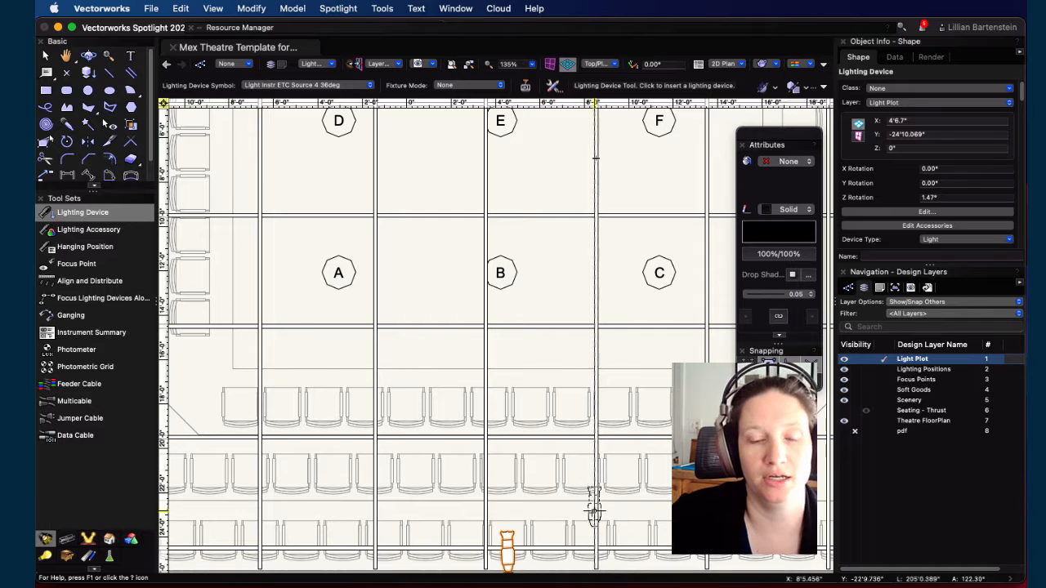
Step: Insert two more Source 4 devices on the same pipe below focus points A and C, each rotated toward its focus point
mouse_move(588, 510)
middle_down()
mouse_move(586, 398)
mouse_move(583, 413)
middle_up()
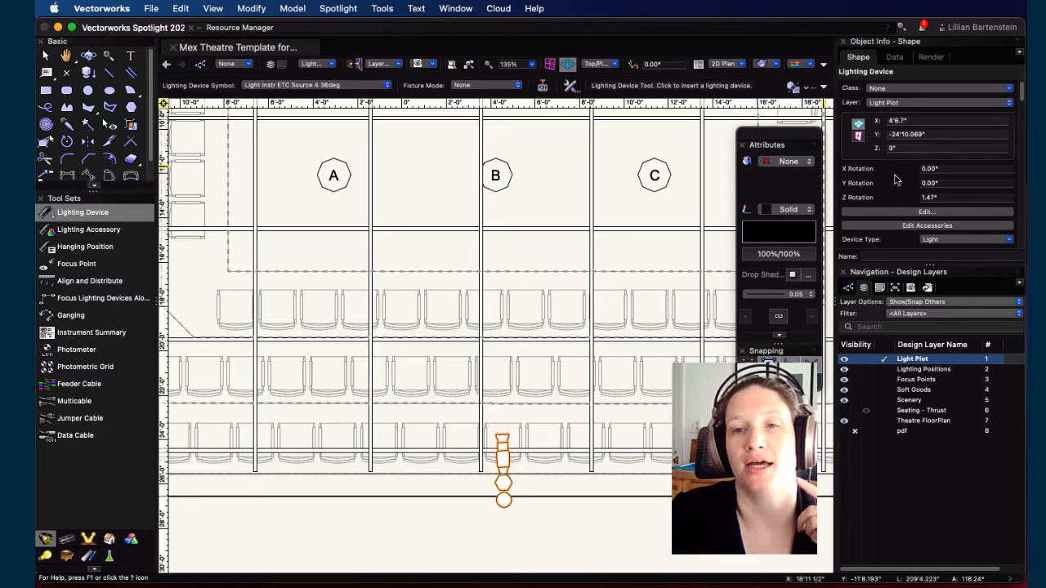
scroll(895, 178, down, 5)
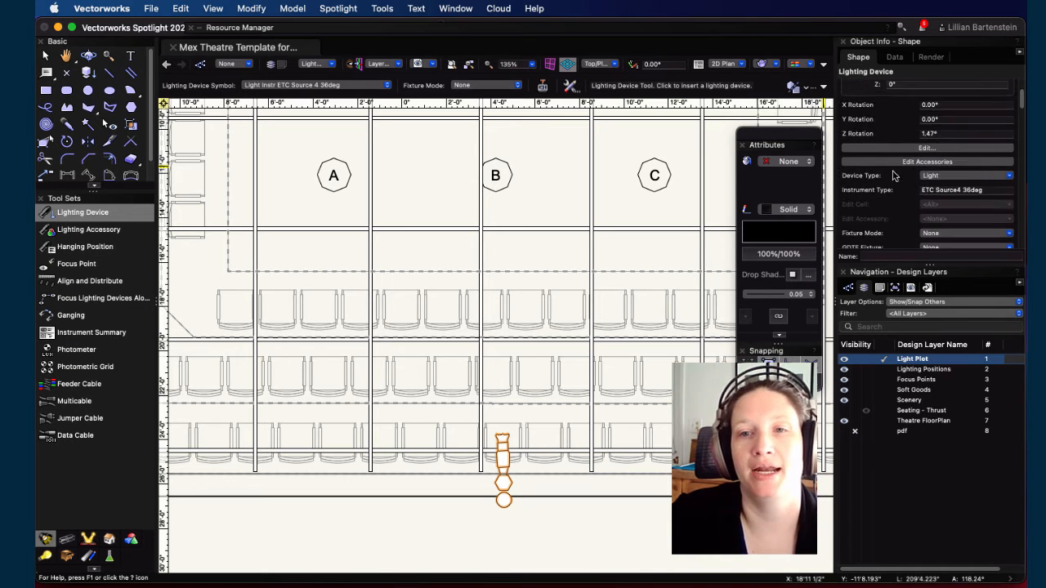
scroll(895, 170, down, 5)
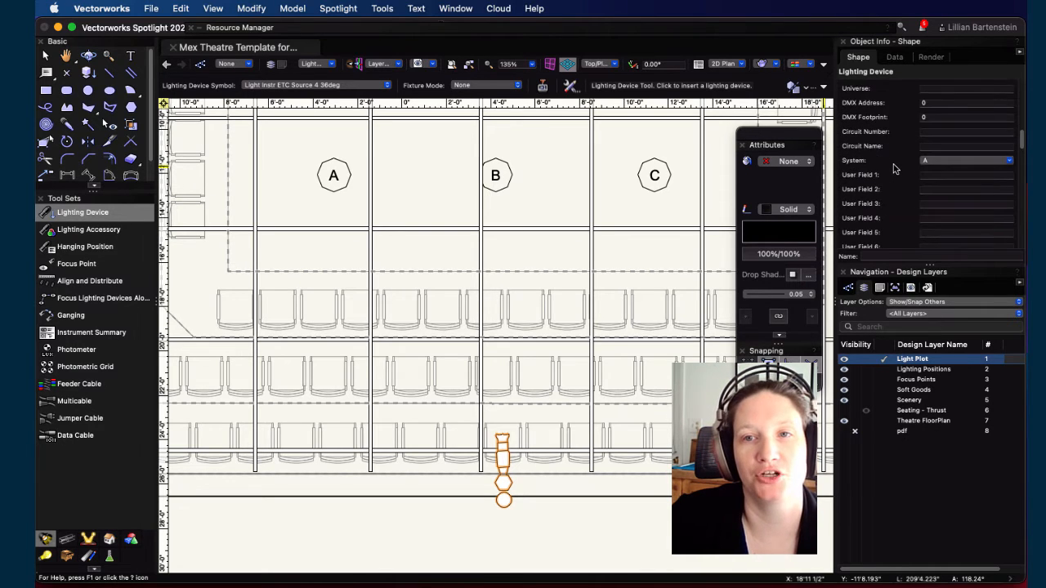
scroll(915, 160, up, 5)
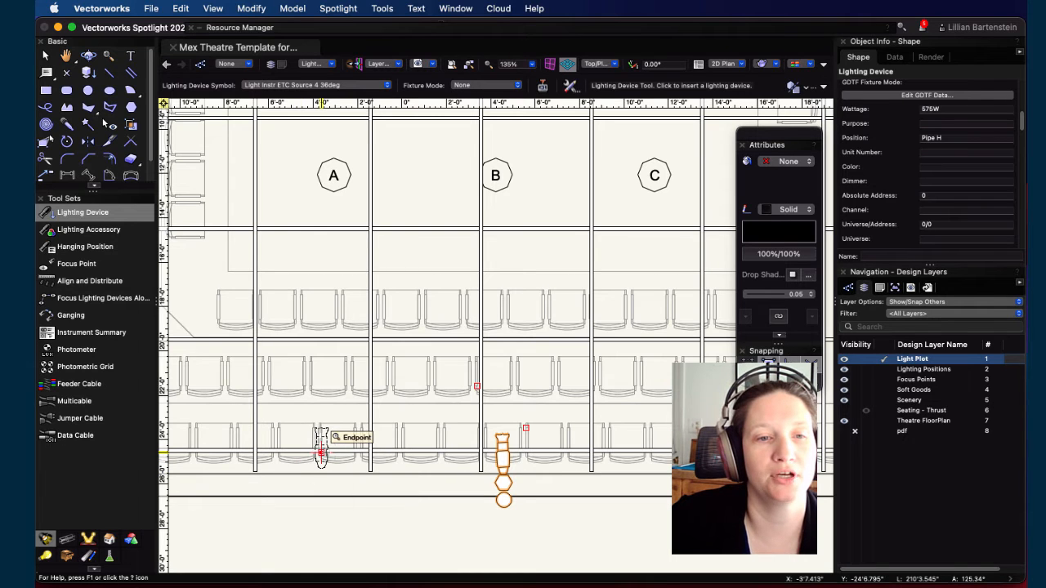
click(321, 452)
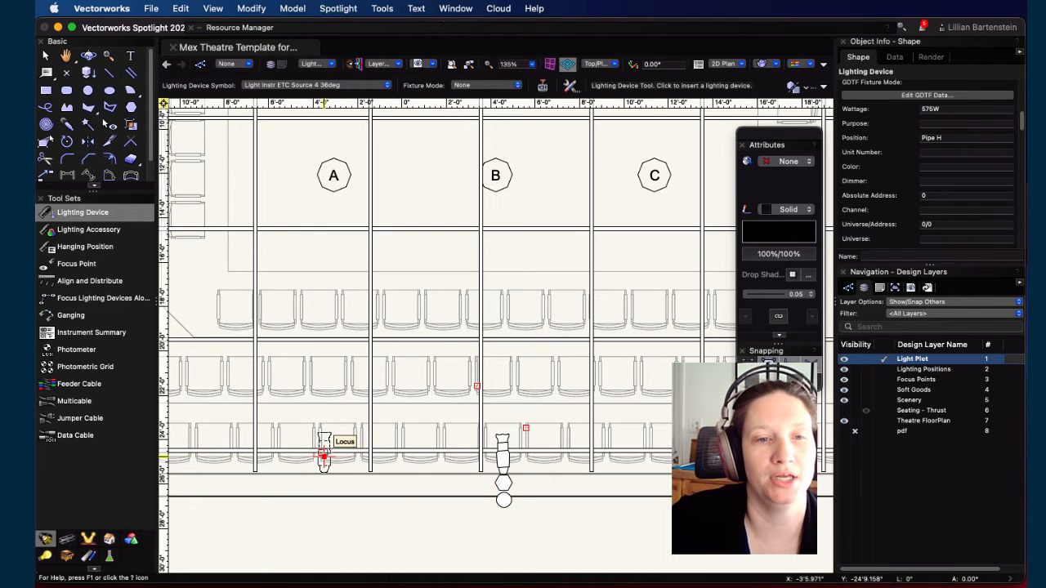
click(333, 174)
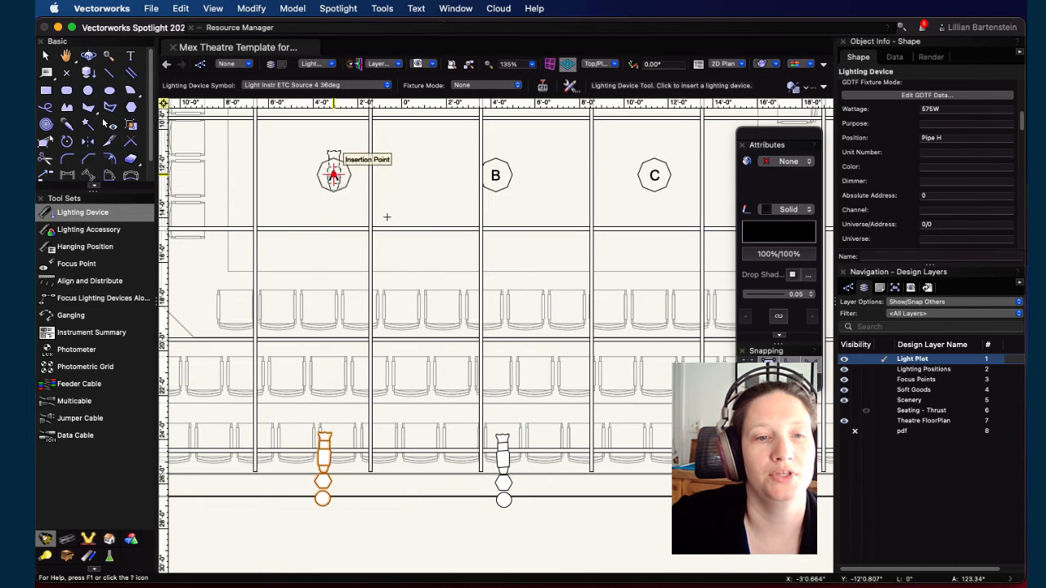
click(669, 456)
click(654, 175)
Step: Set the Focus of the selected downstage device below A to focus point A
scroll(574, 331, down, 5)
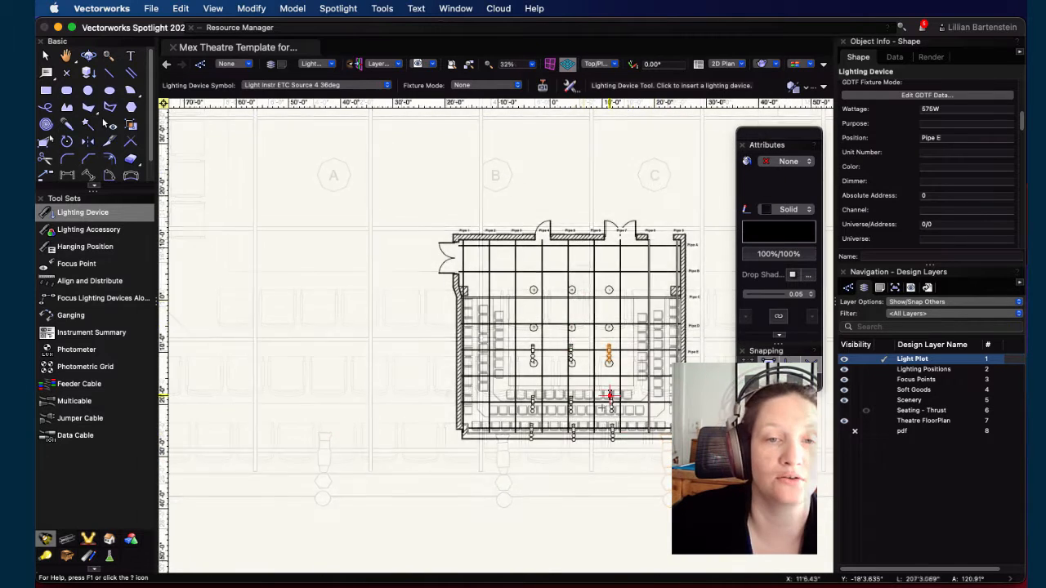
scroll(556, 464, up, 2)
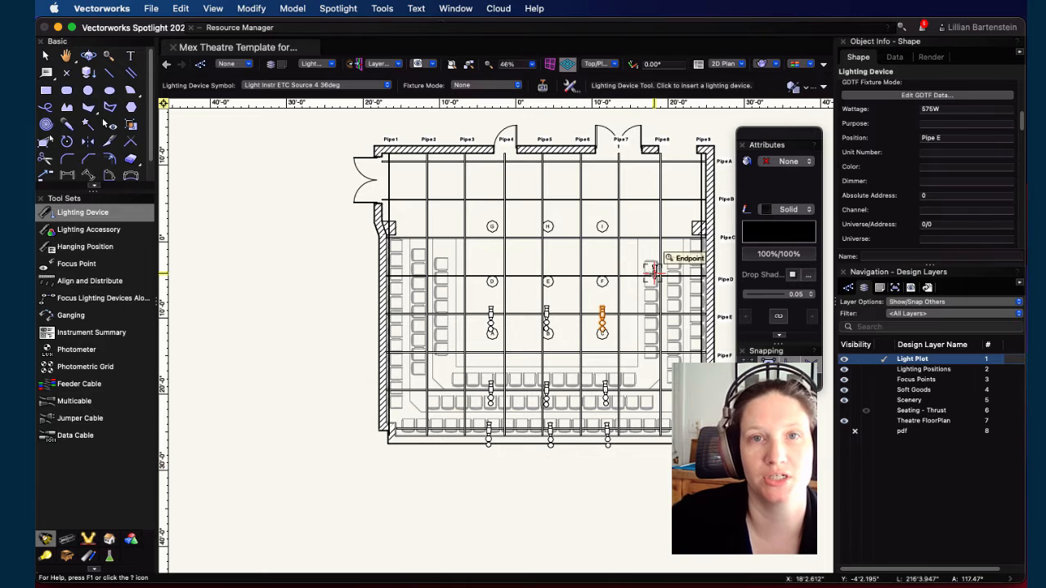
scroll(542, 402, up, 2)
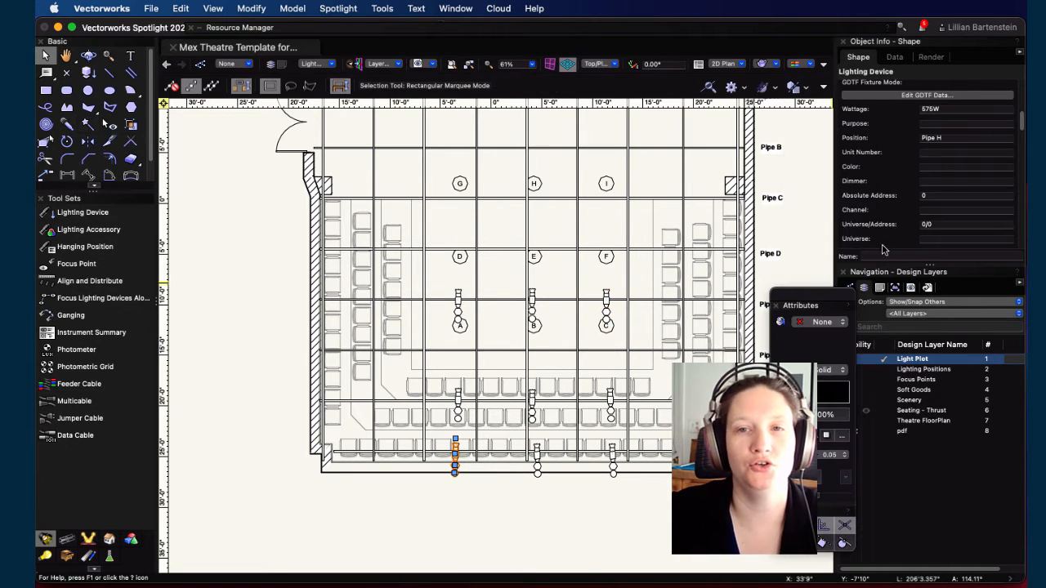
scroll(881, 246, down, 5)
scroll(881, 231, down, 6)
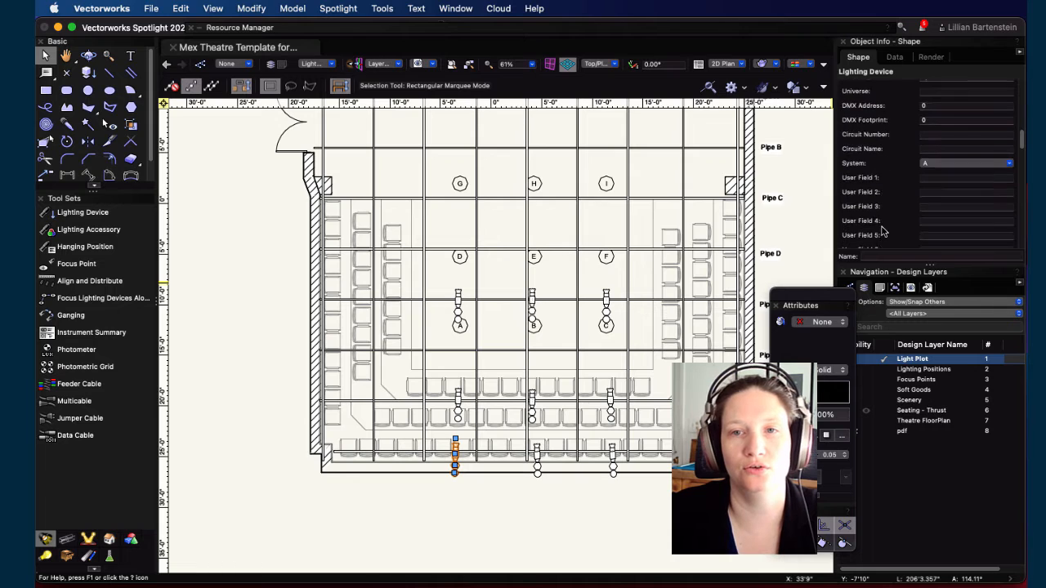
scroll(882, 231, down, 10)
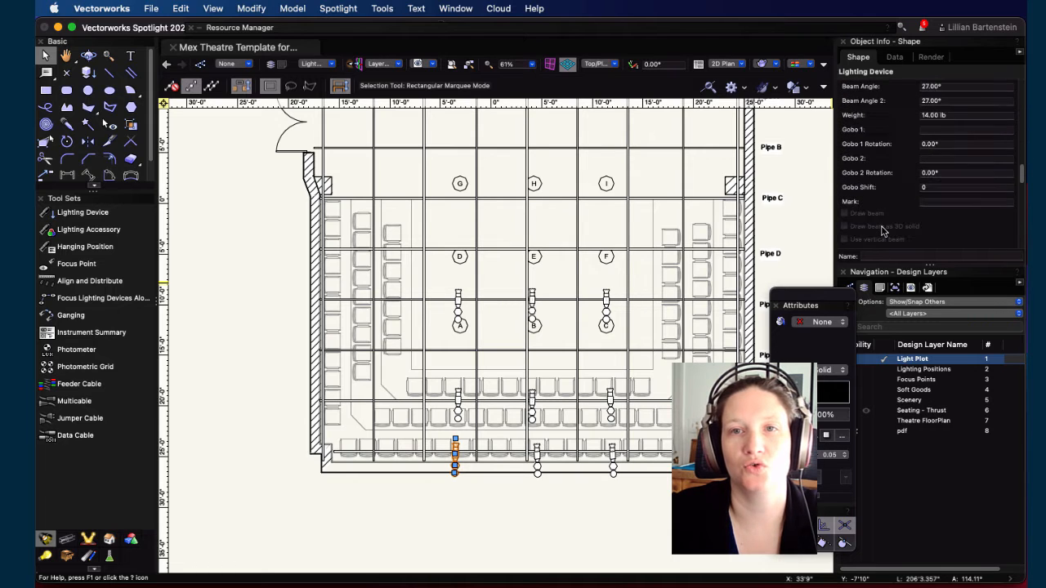
scroll(882, 231, down, 8)
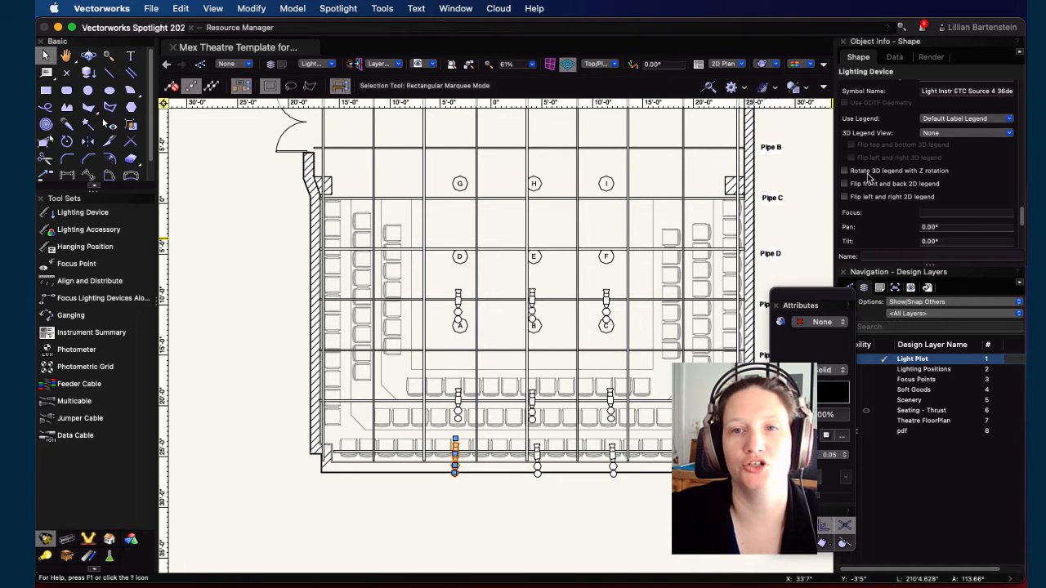
scroll(883, 222, down, 3)
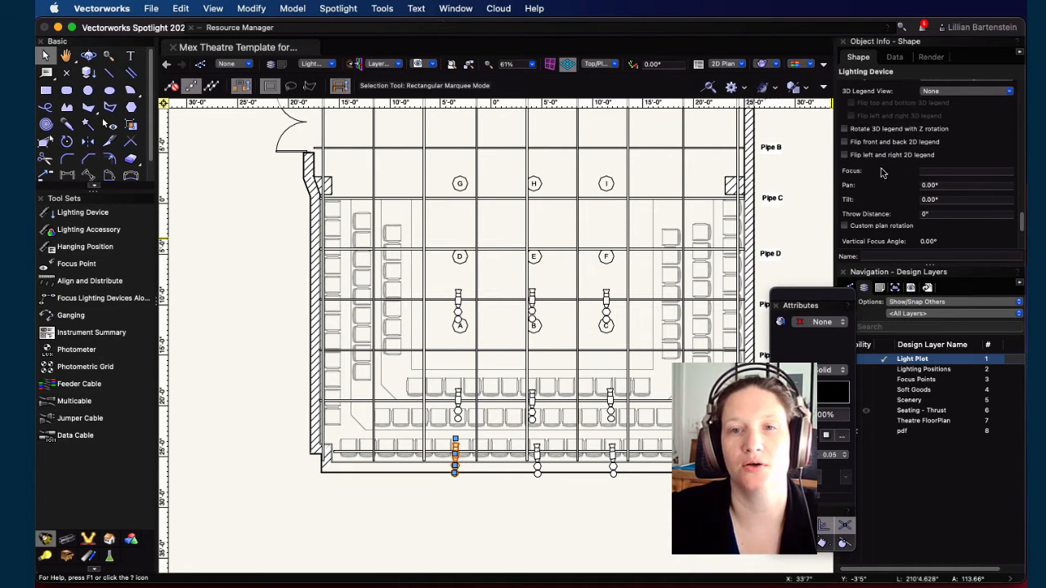
scroll(881, 172, up, 3)
click(942, 224)
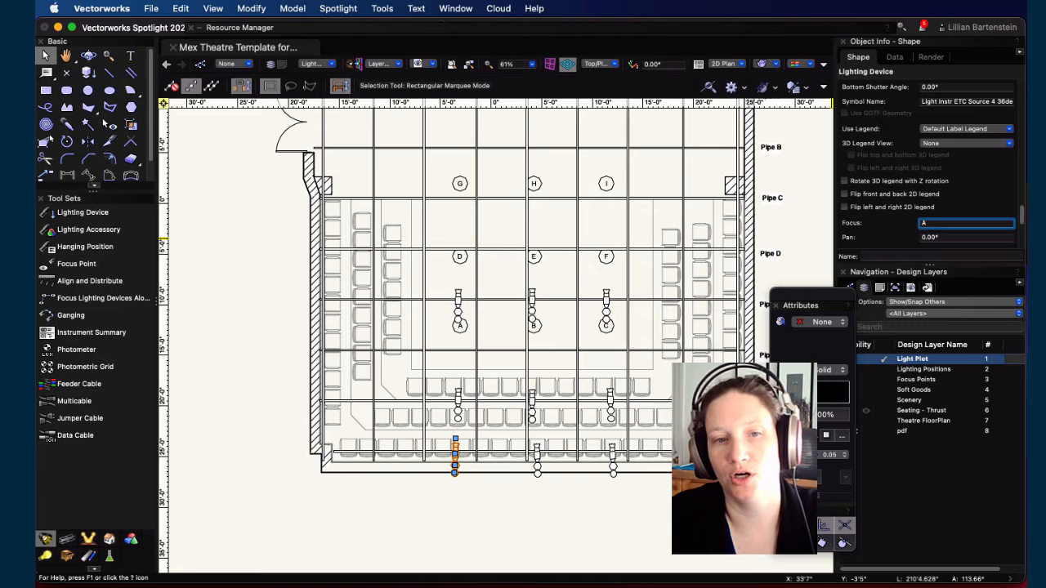
key(Return)
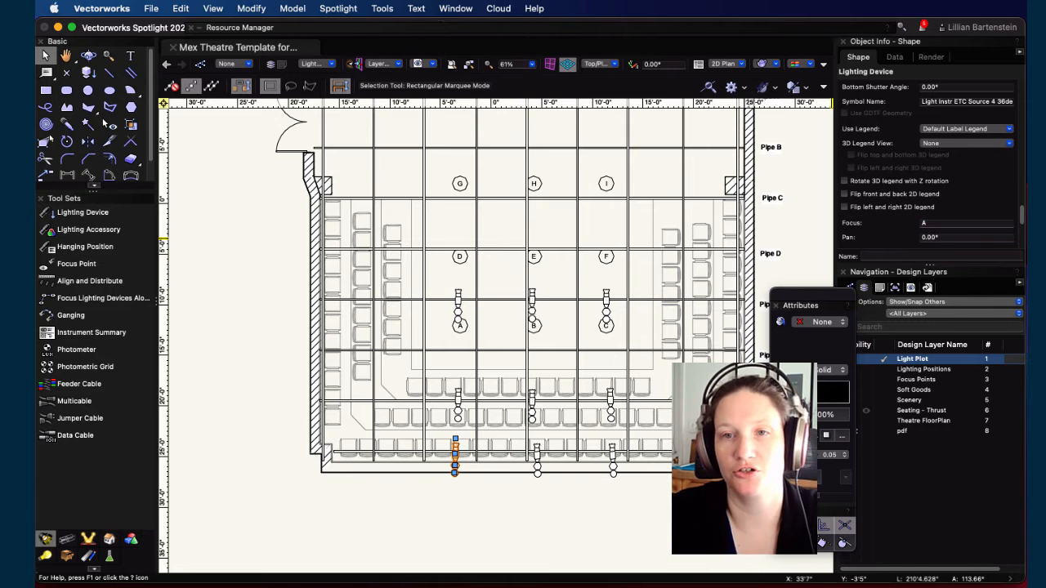
Step: Inspect the focused device's tilt in a Flyover 3D view, then return to Top/Plan view
scroll(940, 197, down, 3)
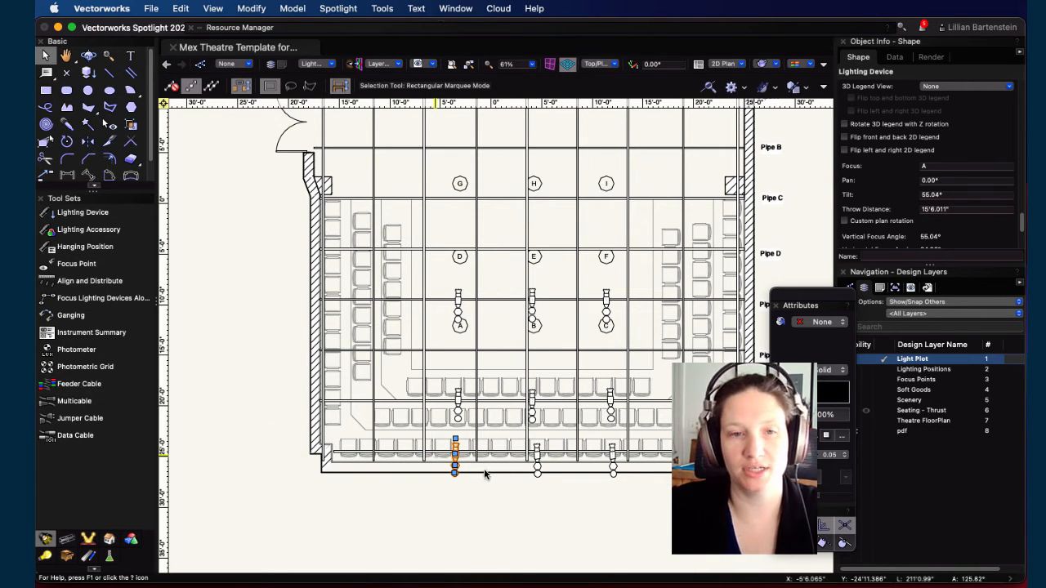
key(shift+c)
drag(494, 482, 163, 183)
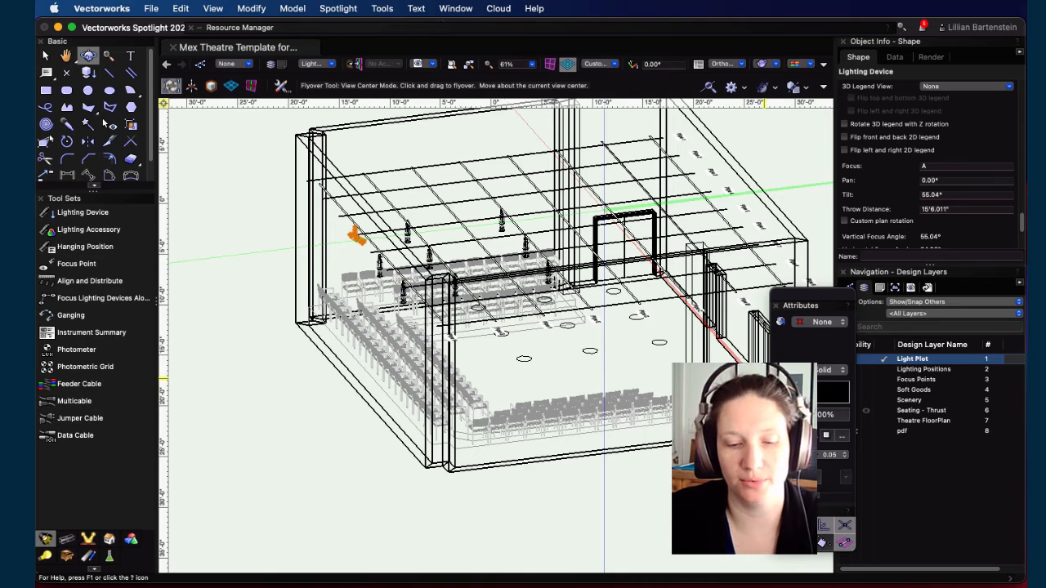
key(super+5)
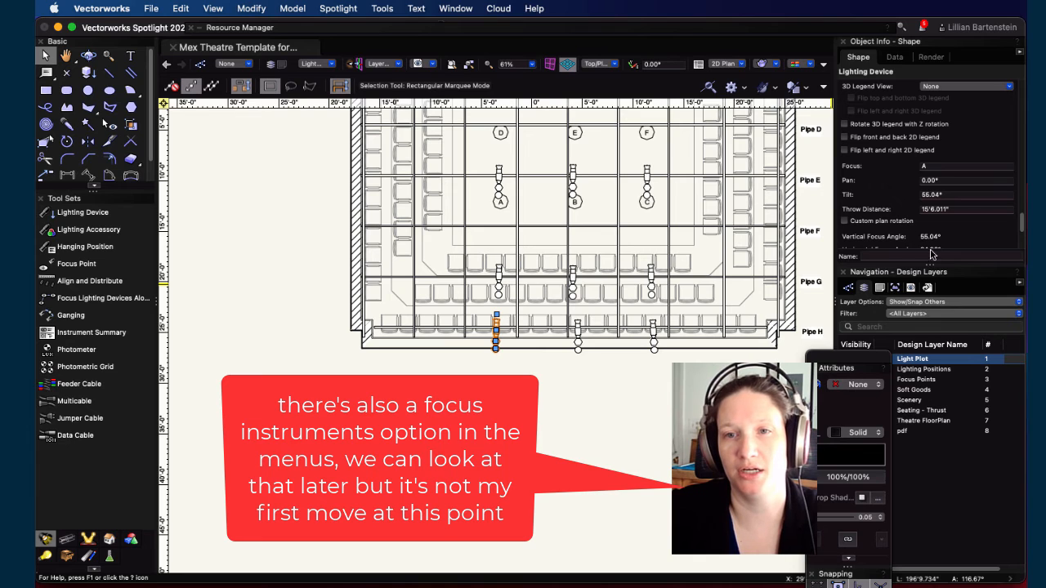
Step: Set the Focus of the downstage devices below B and C to focus points B and C respectively
click(578, 325)
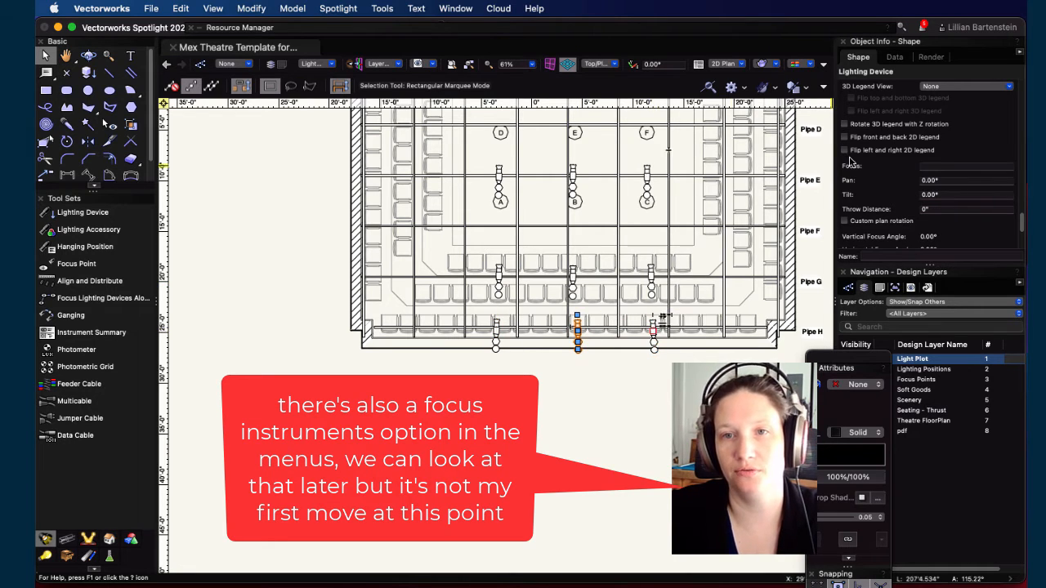
click(924, 166)
text(B)
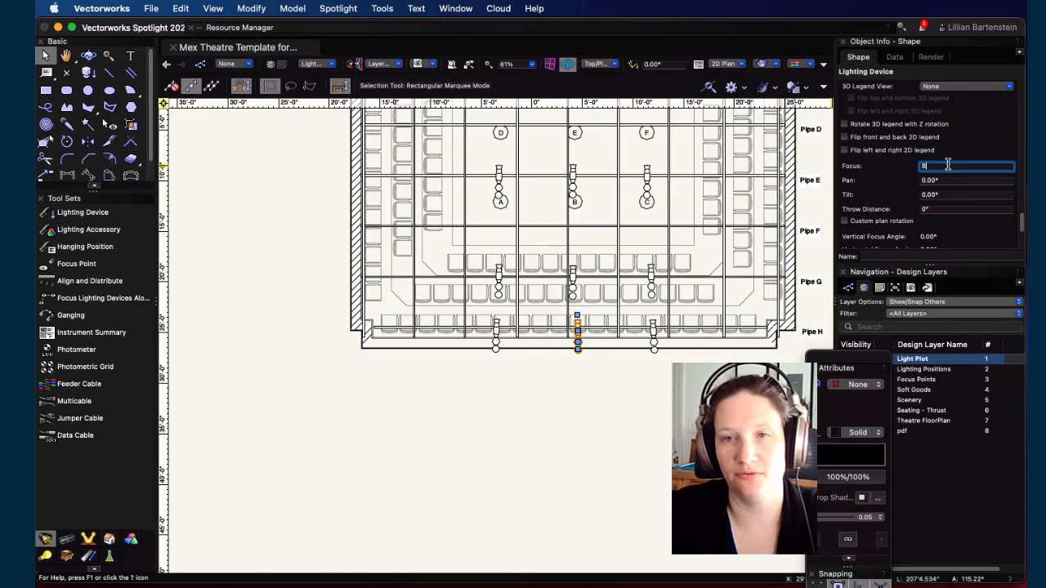
click(653, 331)
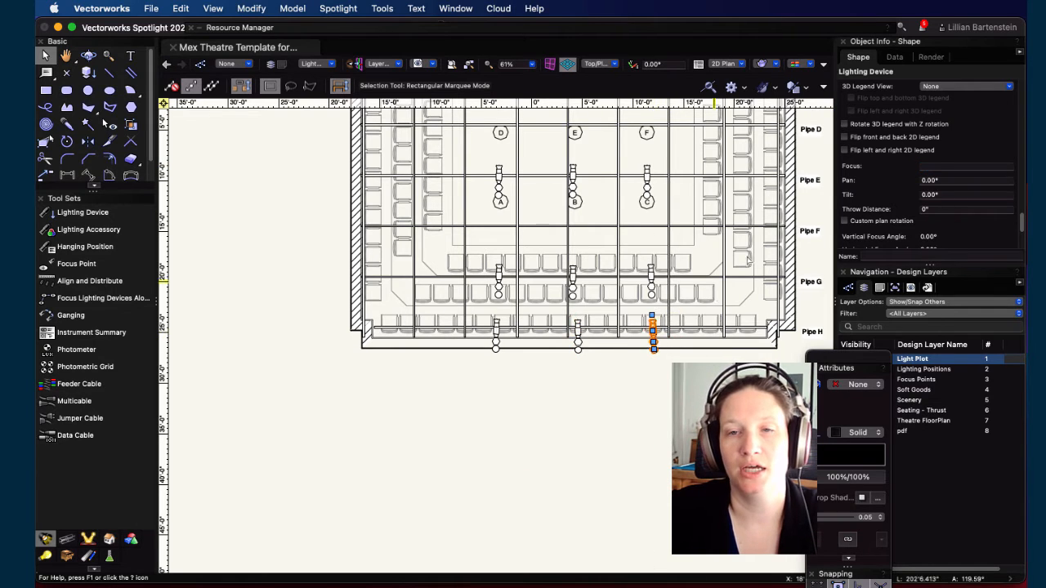
click(943, 166)
text(C)
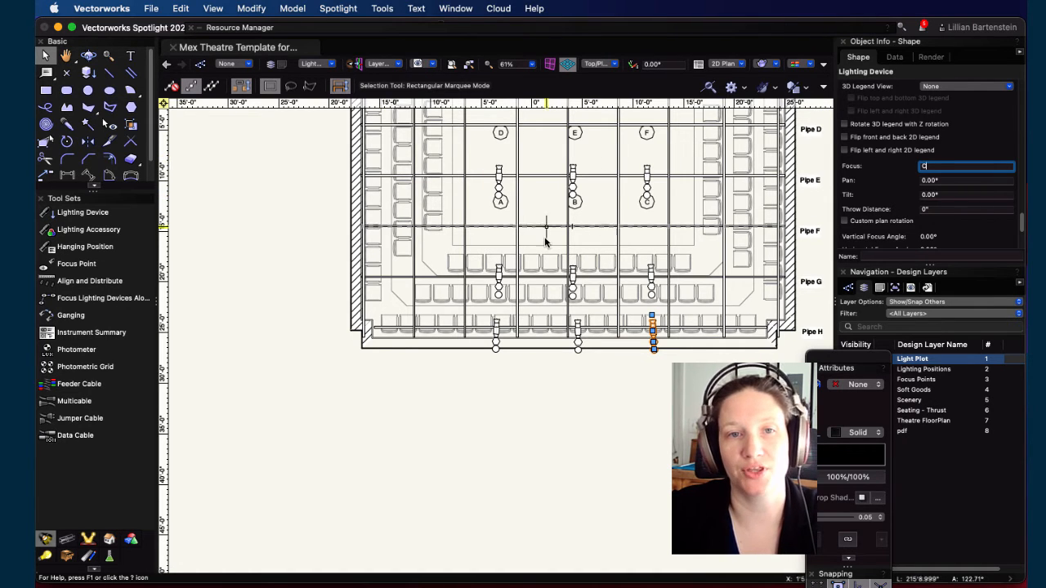
Step: Set the Focus of the three Pipe E devices to focus points D, E and F
click(498, 174)
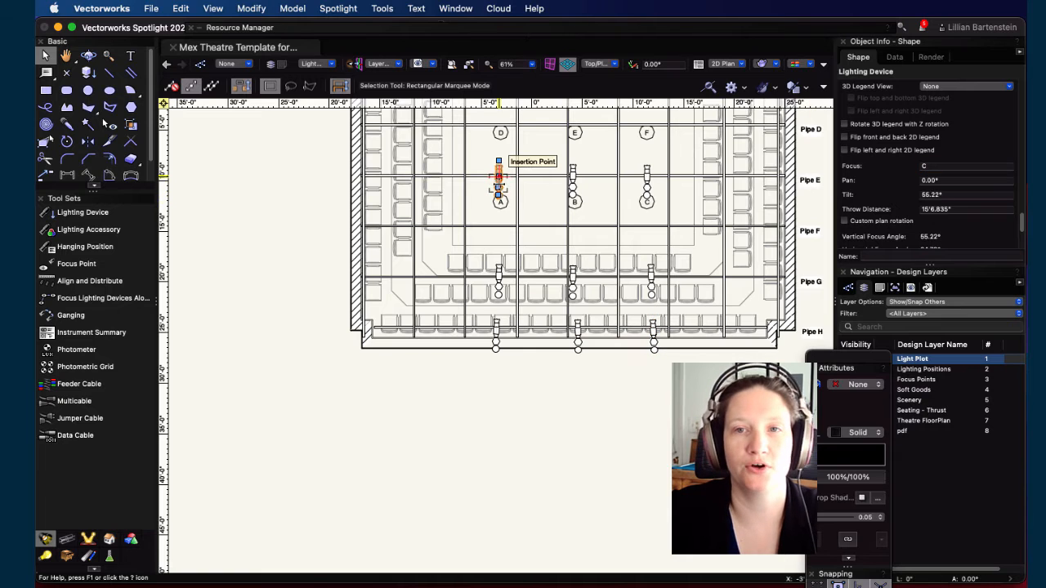
click(573, 174)
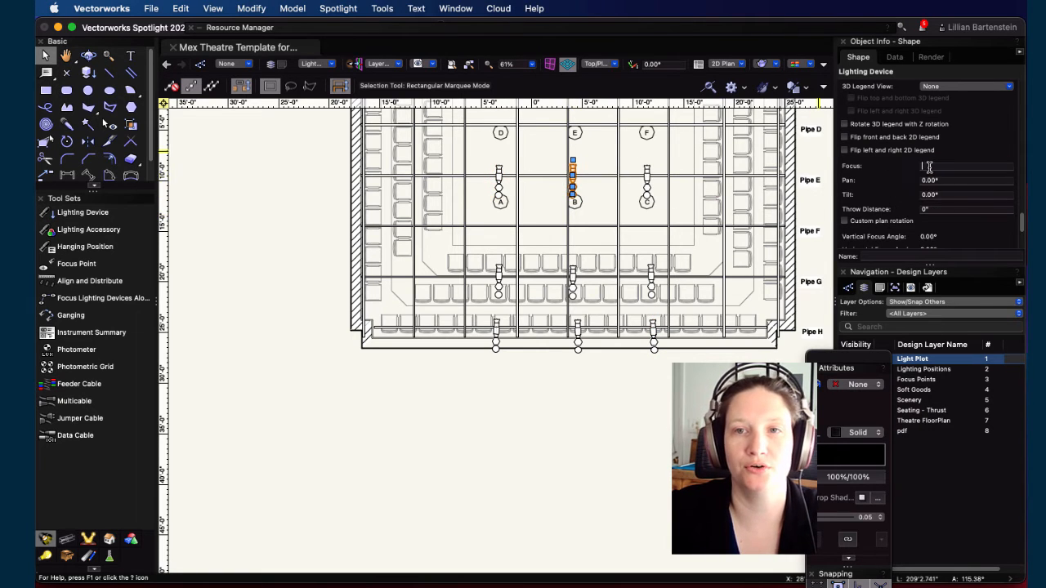
click(647, 174)
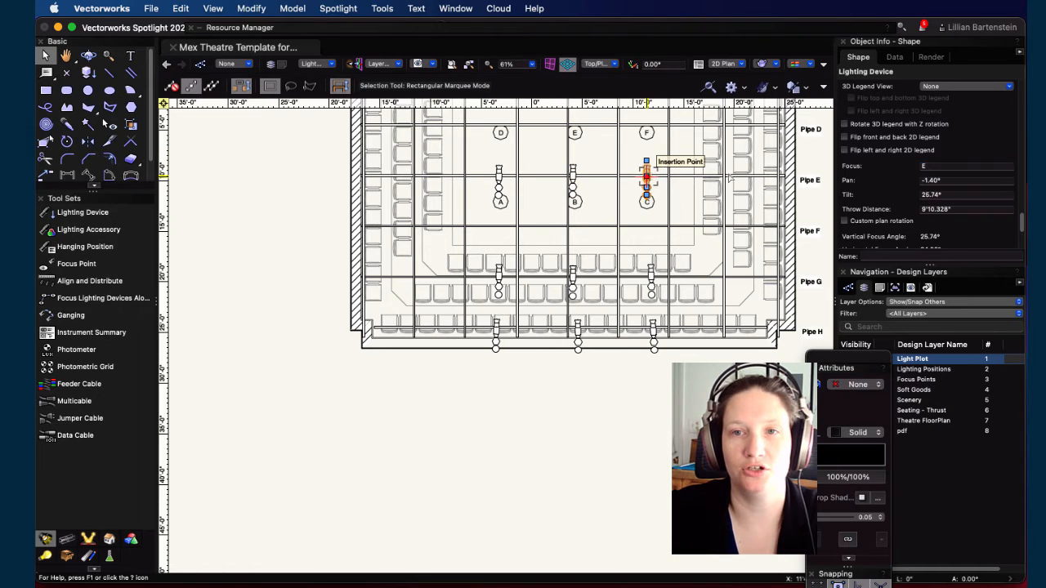
click(926, 166)
text(F)
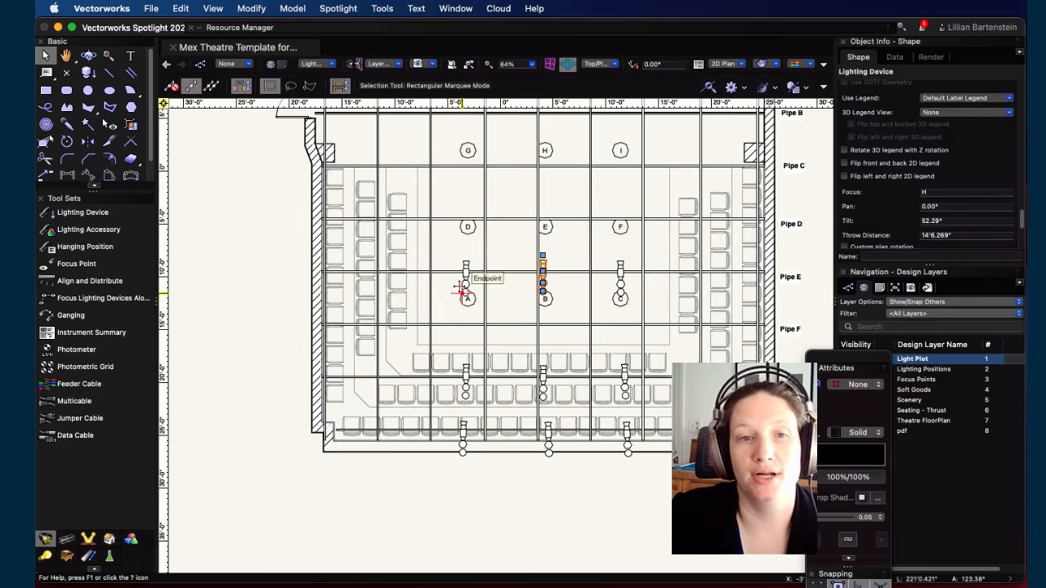
Step: Select all nine lighting devices and turn on Draw beam for them
click(465, 282)
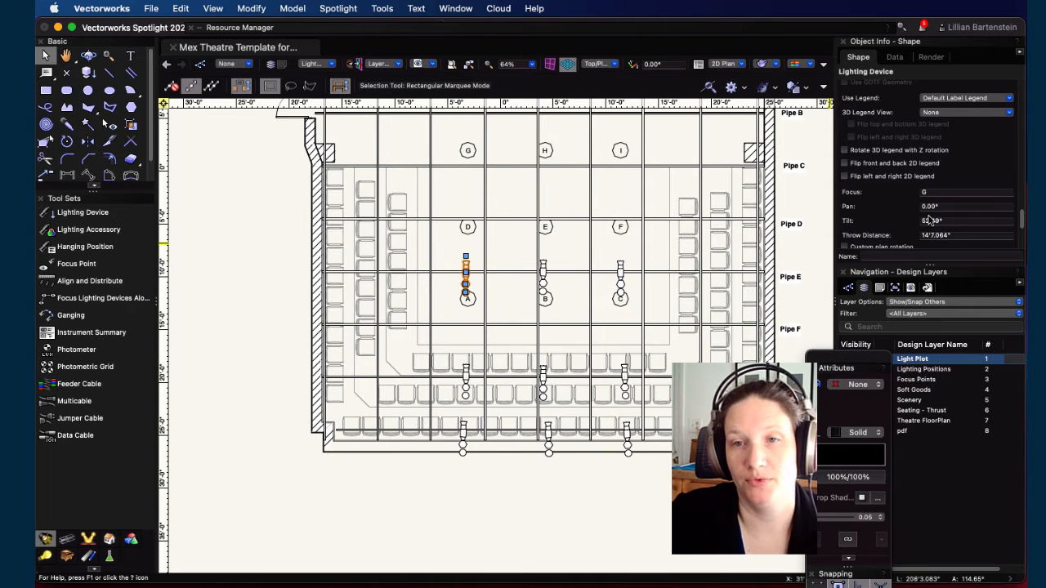
click(464, 378)
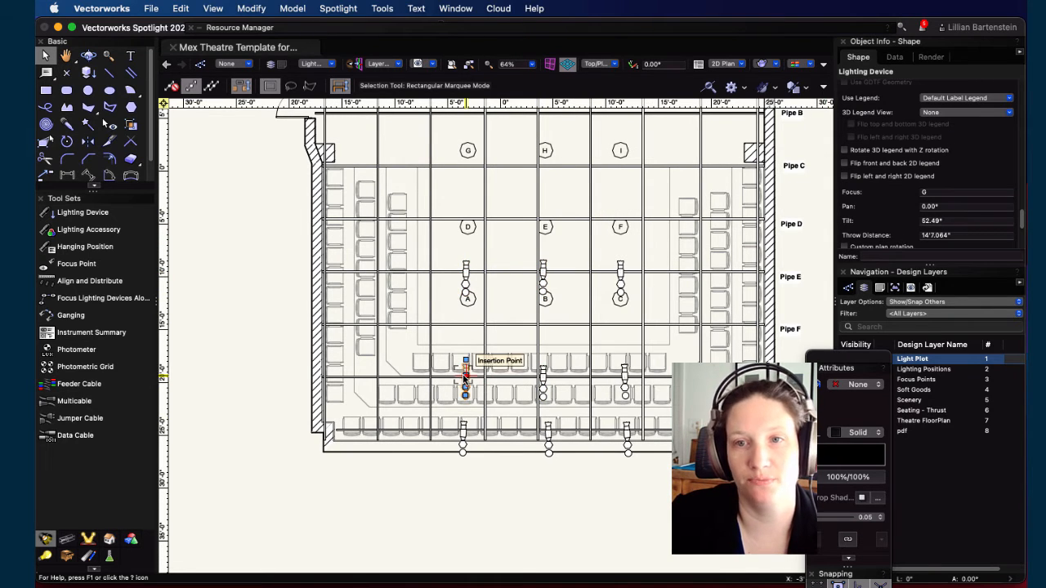
click(464, 429)
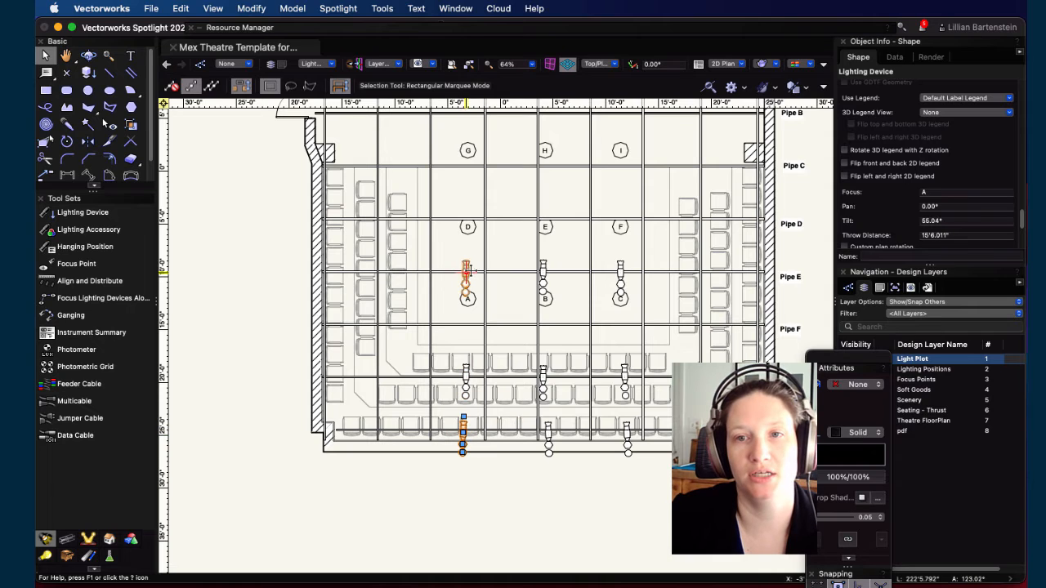
click(467, 376)
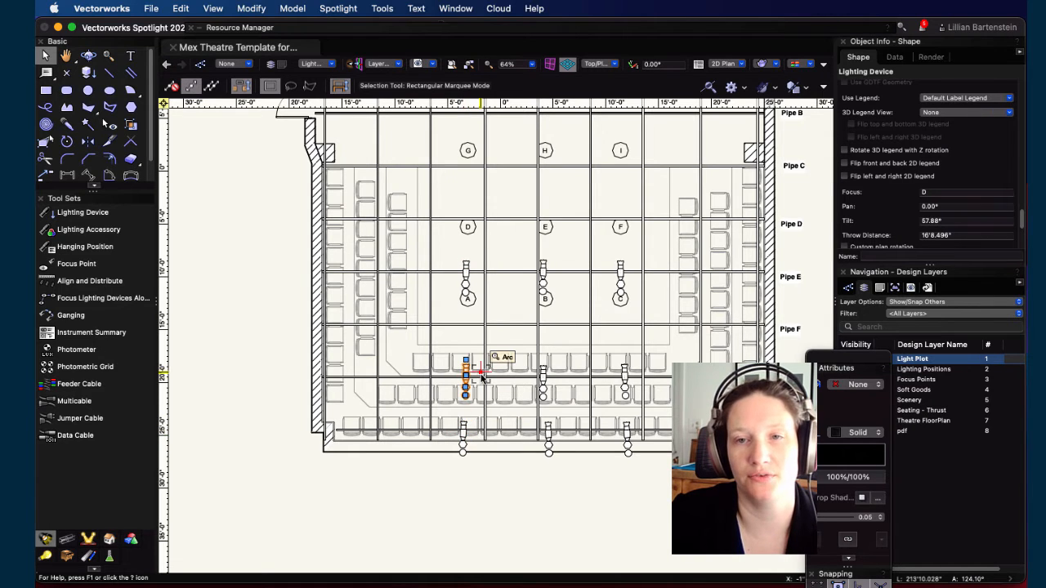
shift+click(466, 270)
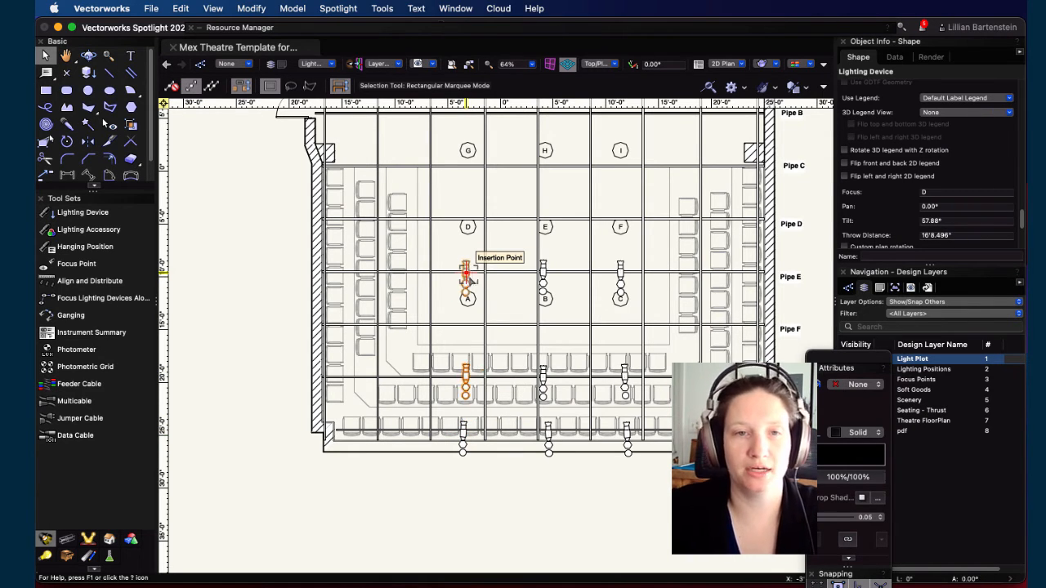
shift+click(544, 269)
shift+click(620, 269)
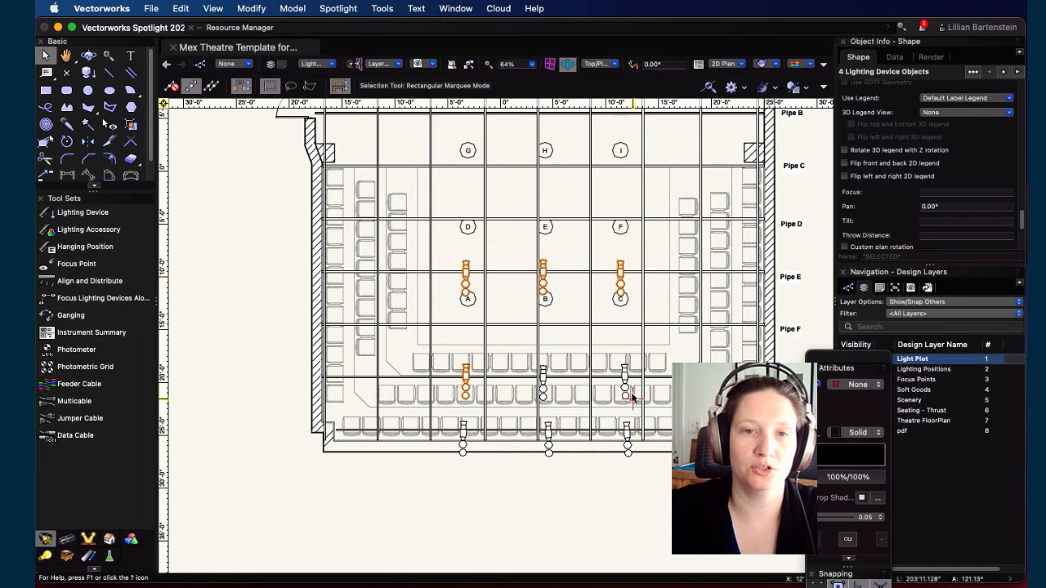
shift+click(625, 376)
shift+click(543, 376)
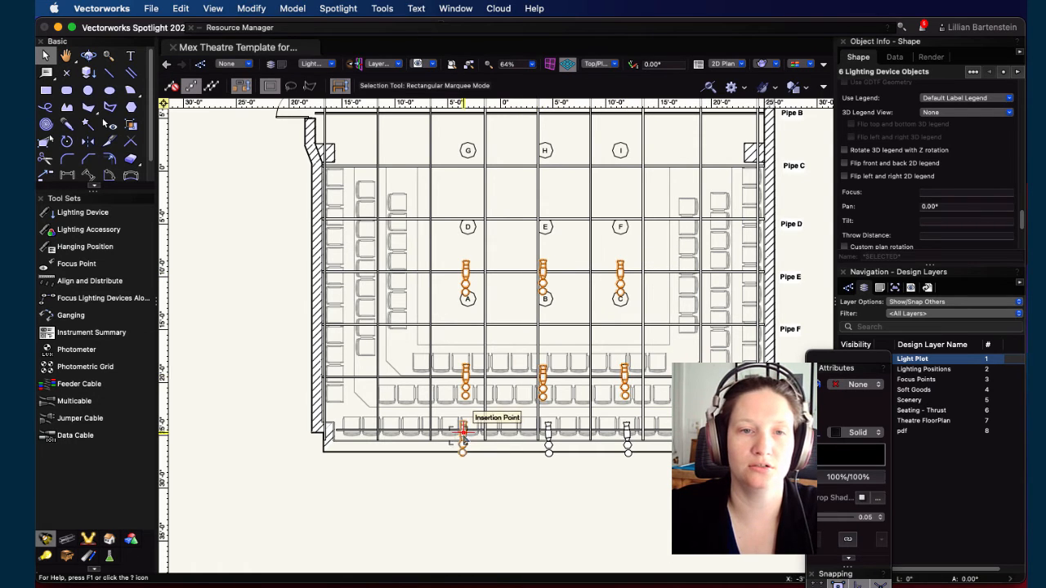
shift+click(462, 429)
shift+click(548, 429)
shift+click(627, 432)
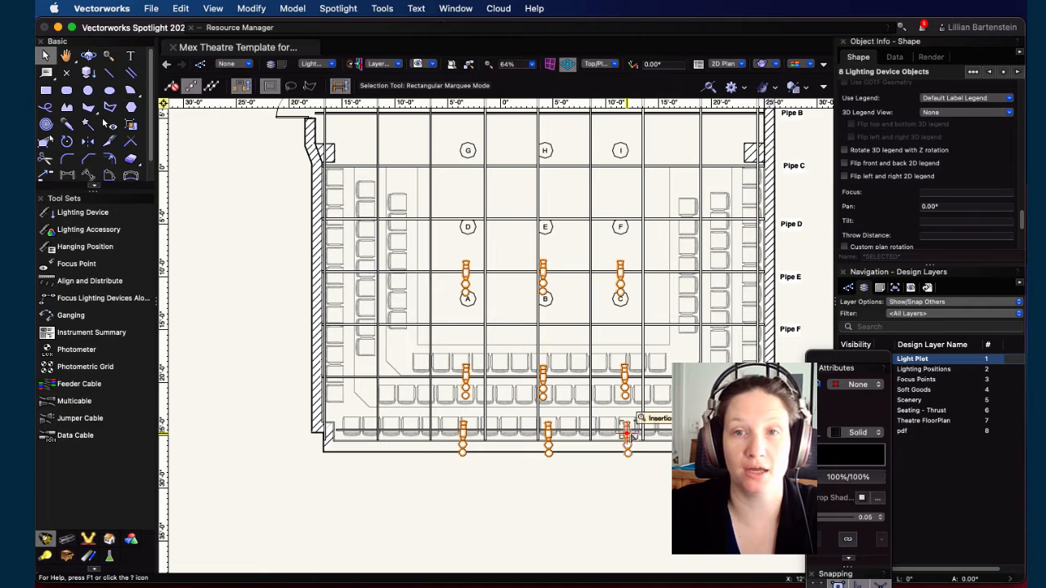
scroll(872, 189, down, 5)
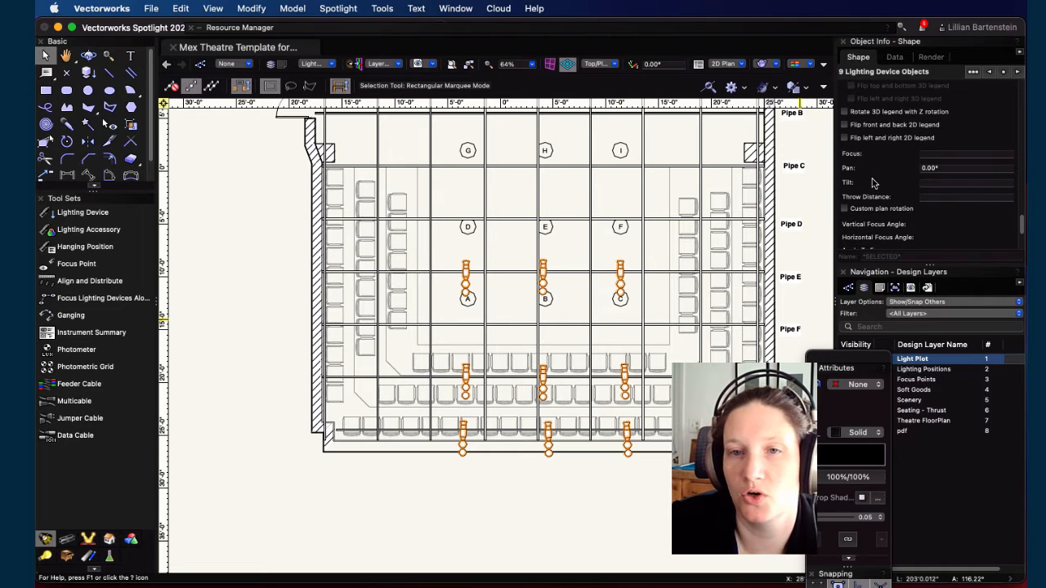
scroll(874, 181, up, 6)
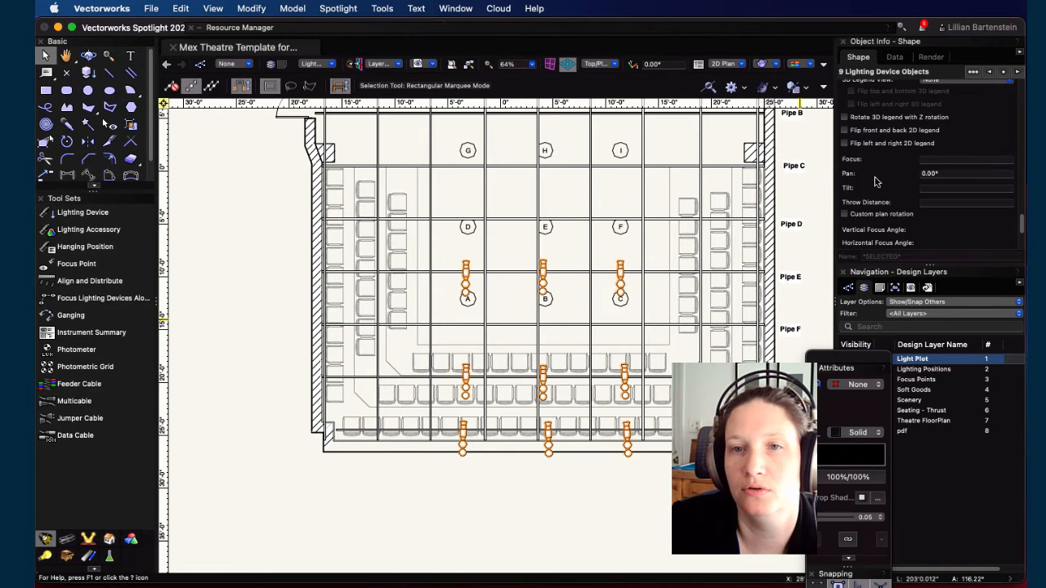
scroll(875, 181, up, 5)
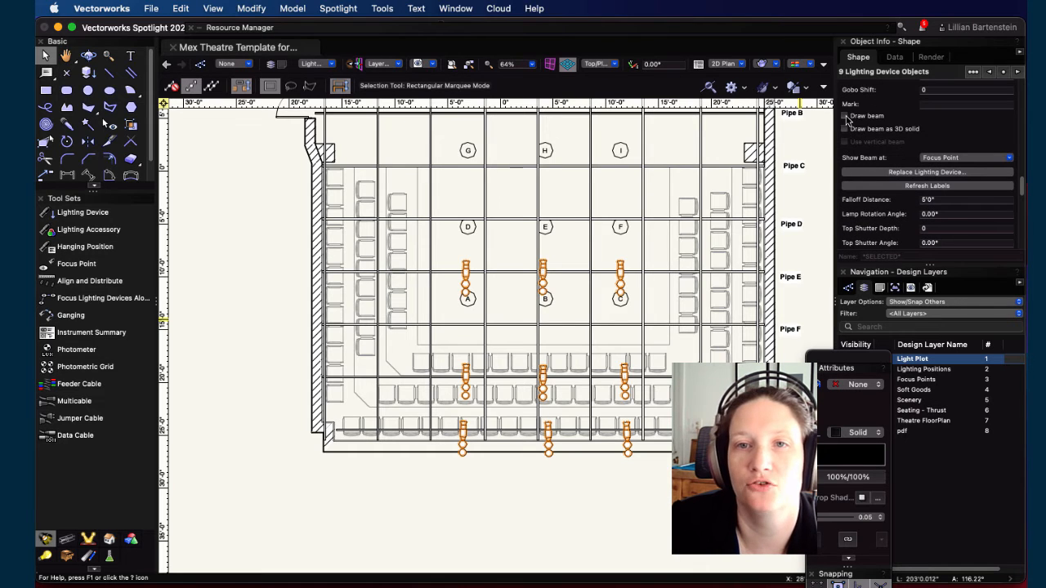
click(845, 116)
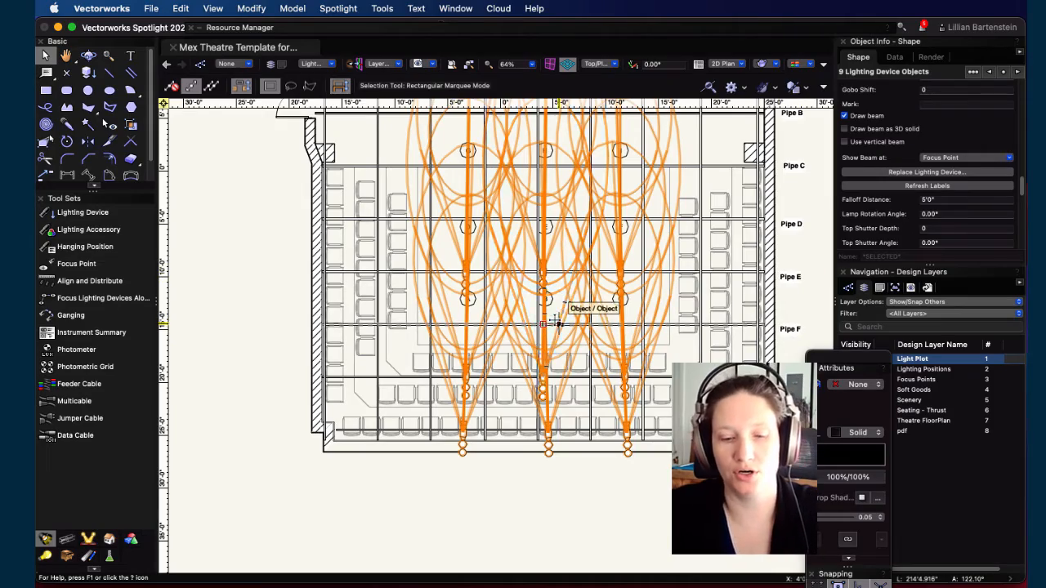
Step: Set the selected devices to show their beams at Focus and Falloff Point in a Flyover 3D view
key(shift+c)
drag(661, 378, 432, 85)
drag(575, 404, 268, 131)
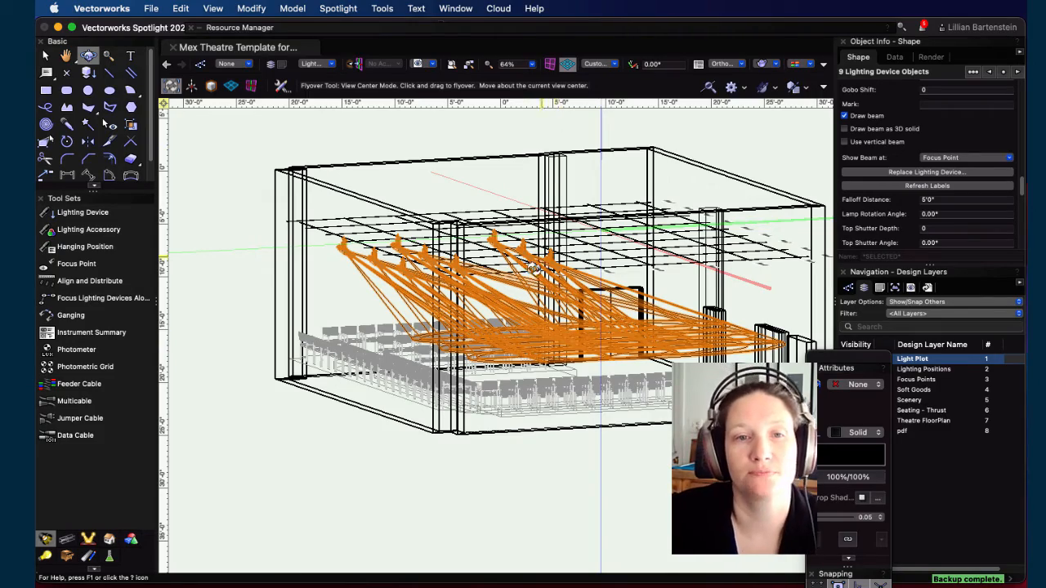
drag(533, 271, 522, 372)
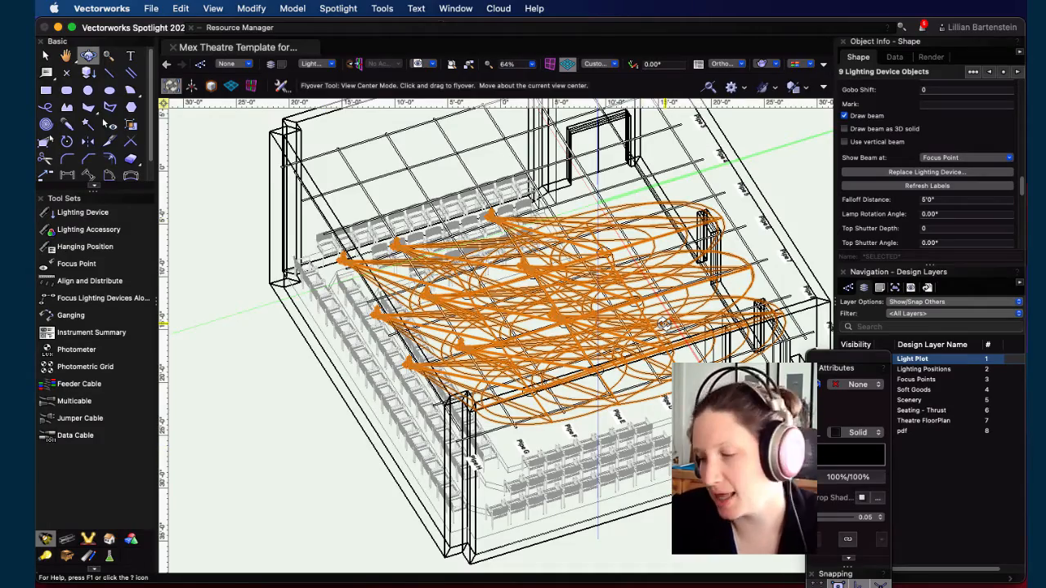
drag(515, 263, 827, 367)
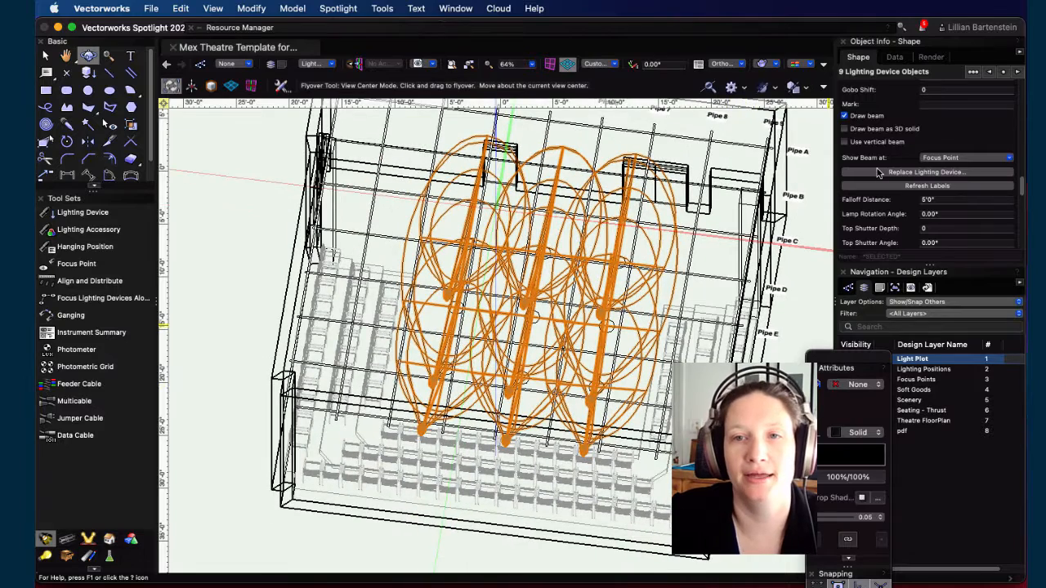
click(961, 161)
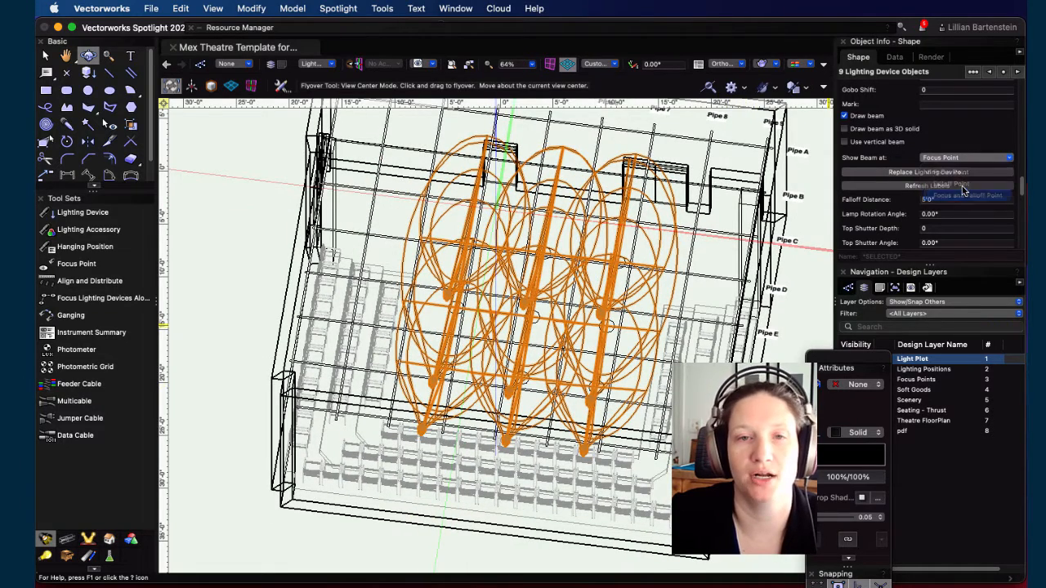
click(960, 172)
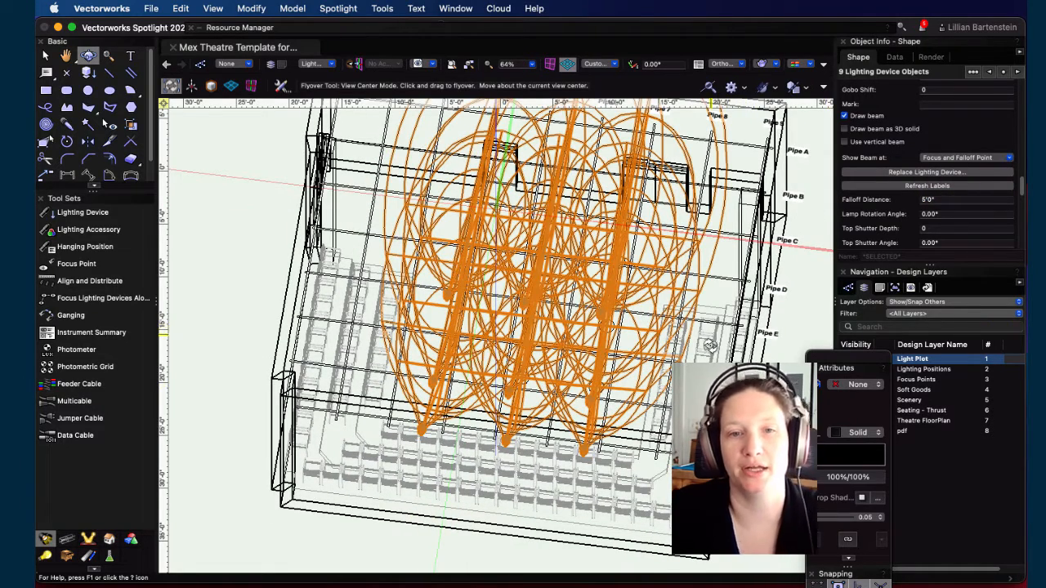
Step: Set the selected devices to show their beams at Focus Point
drag(699, 335, 286, 157)
click(991, 159)
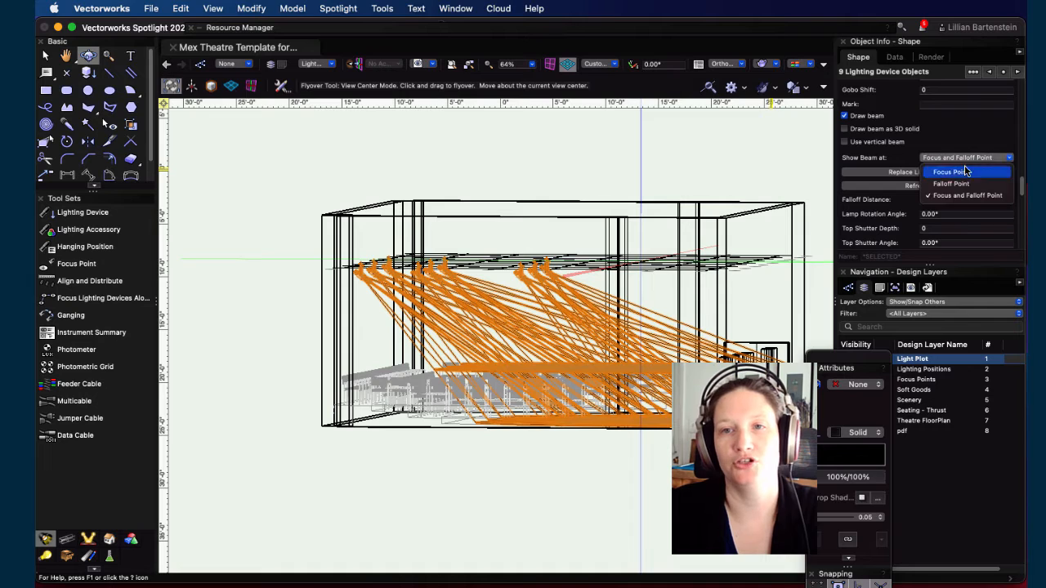
click(954, 189)
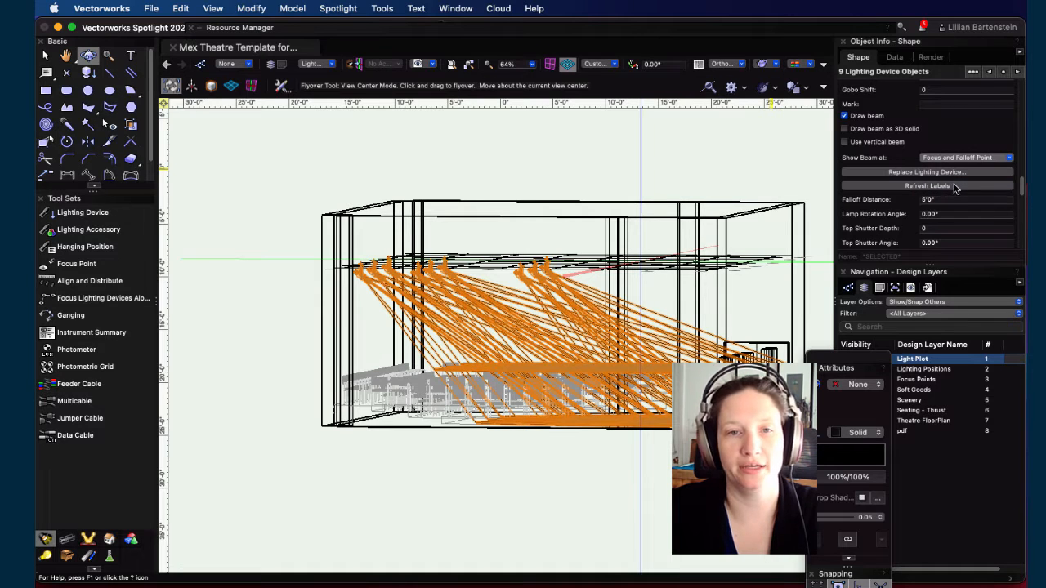
click(954, 159)
click(957, 176)
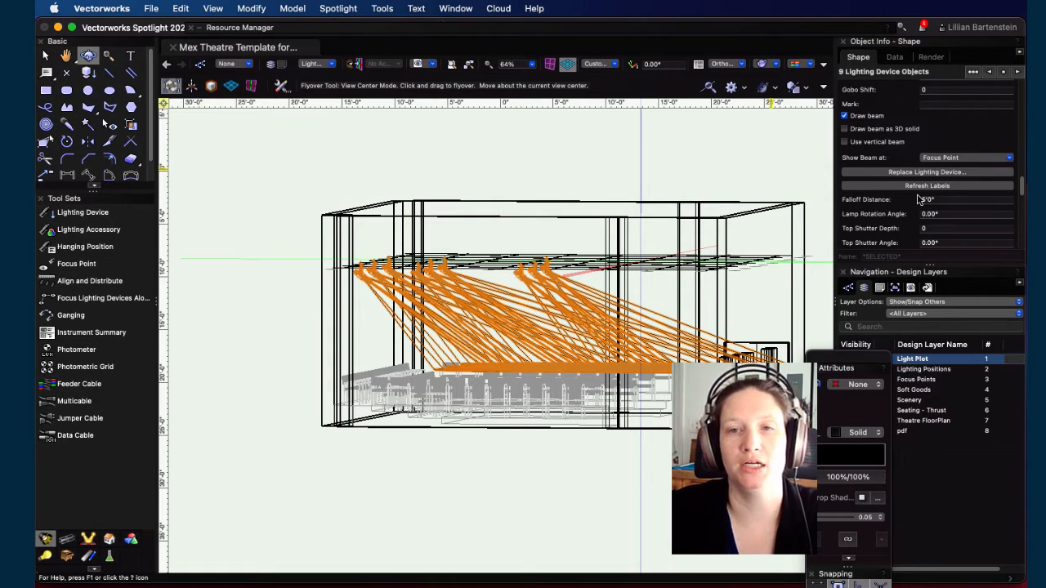
Step: Turn off Draw beam for the selected lighting devices
click(845, 117)
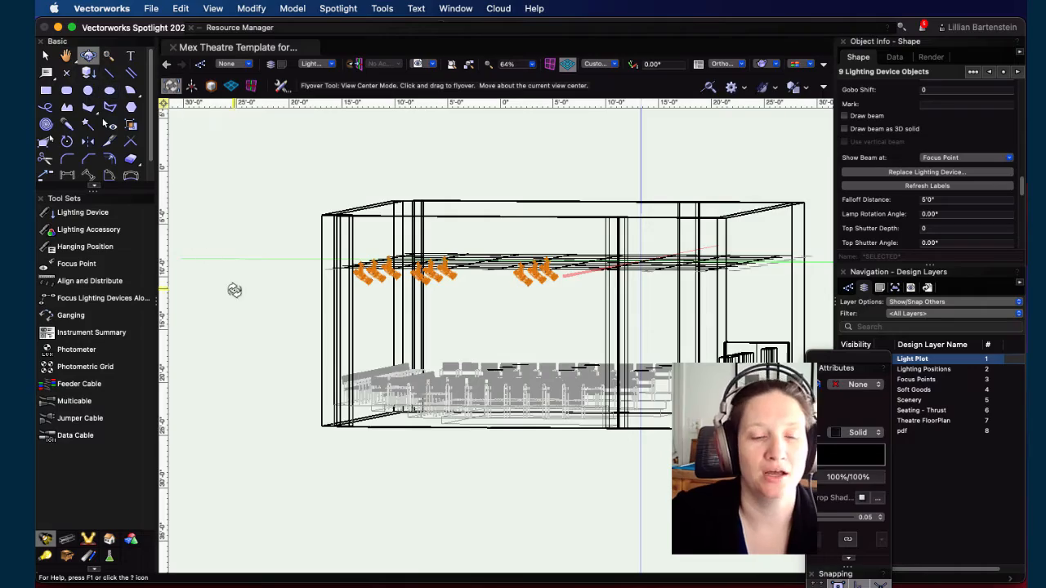
drag(238, 275, 542, 376)
drag(245, 268, 488, 430)
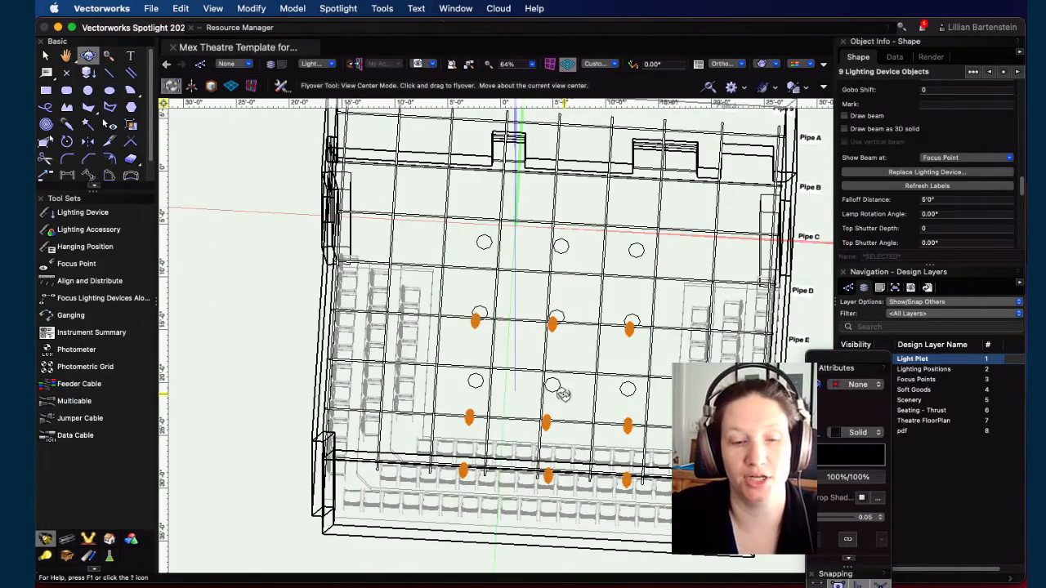
Step: Deselect everything and return to Top/Plan view
key(Escape)
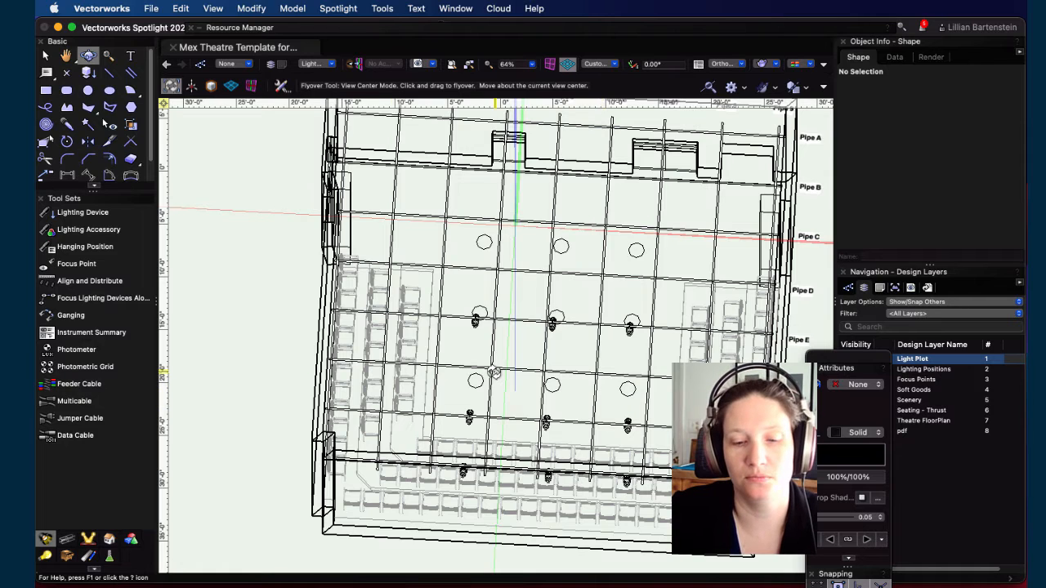
key(F5)
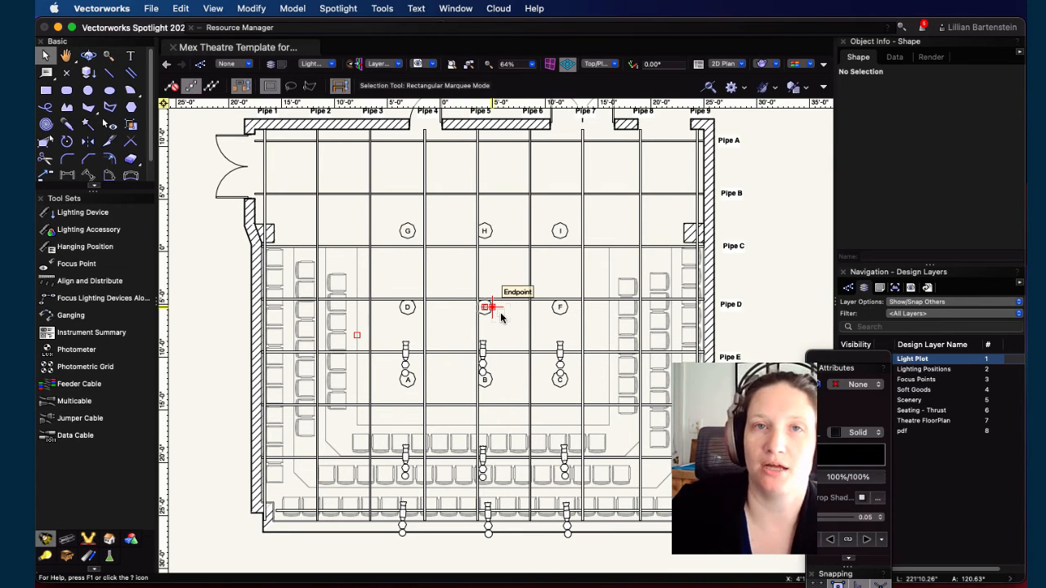
scroll(504, 324, down, 1)
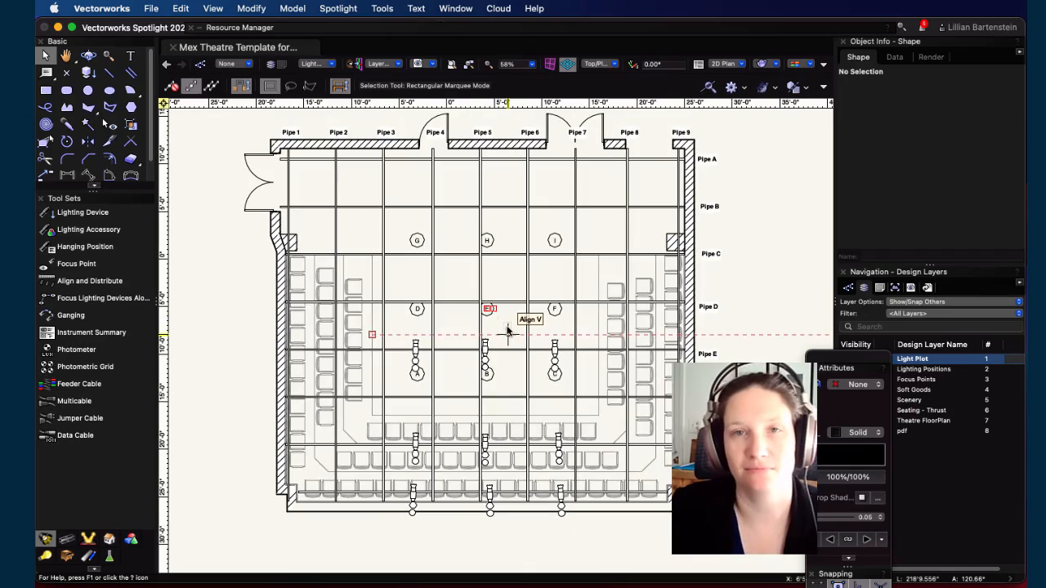